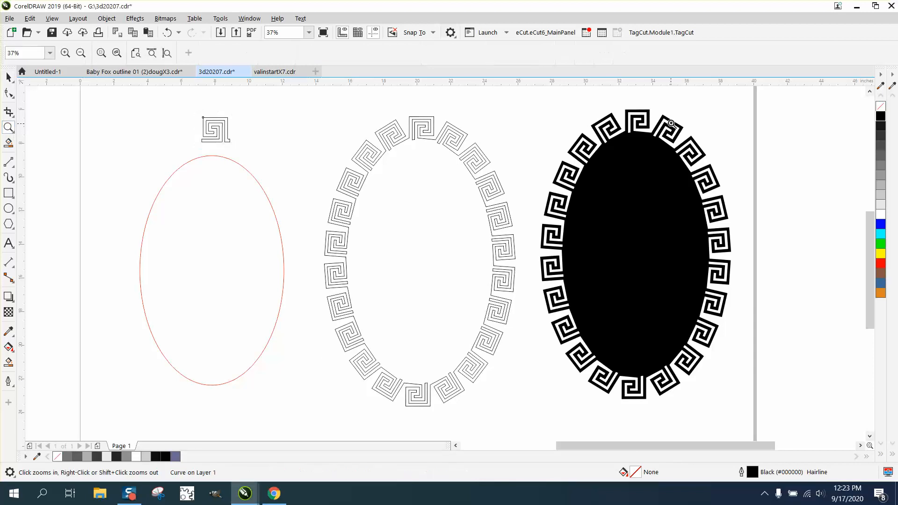
- Select the small Greek key spiral with the Pick tool and nudge it slightly up and left
left_click_drag(520, 98, 765, 432)
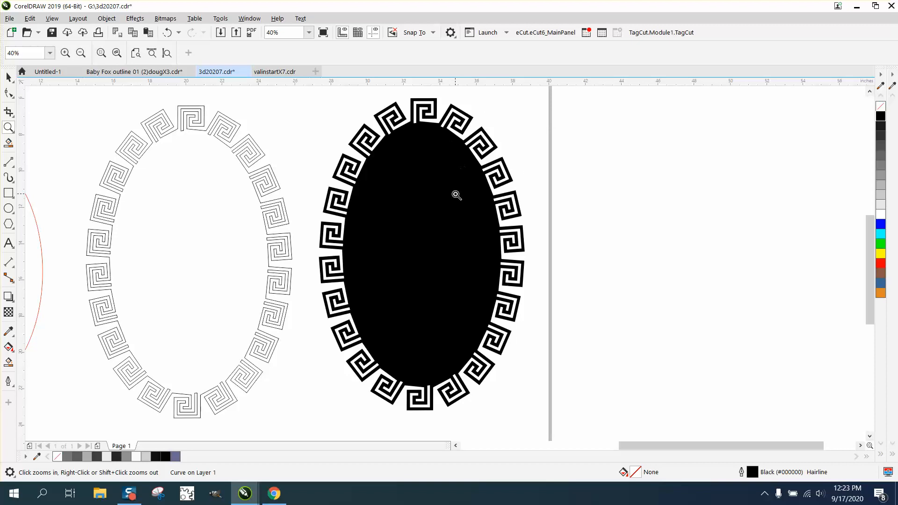
scroll(443, 139, "up", 5)
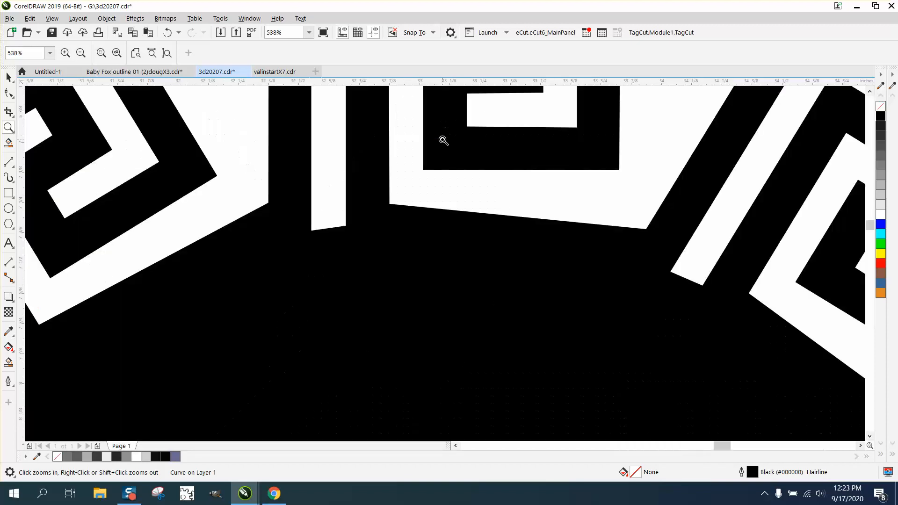
scroll(442, 139, "down", 3)
scroll(534, 309, "up", 4)
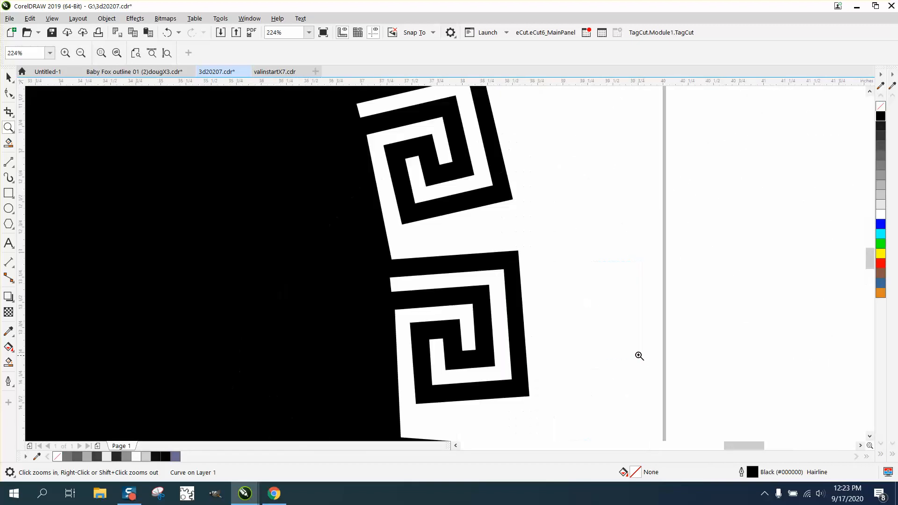
scroll(508, 306, "down", 3)
scroll(498, 295, "down", 3)
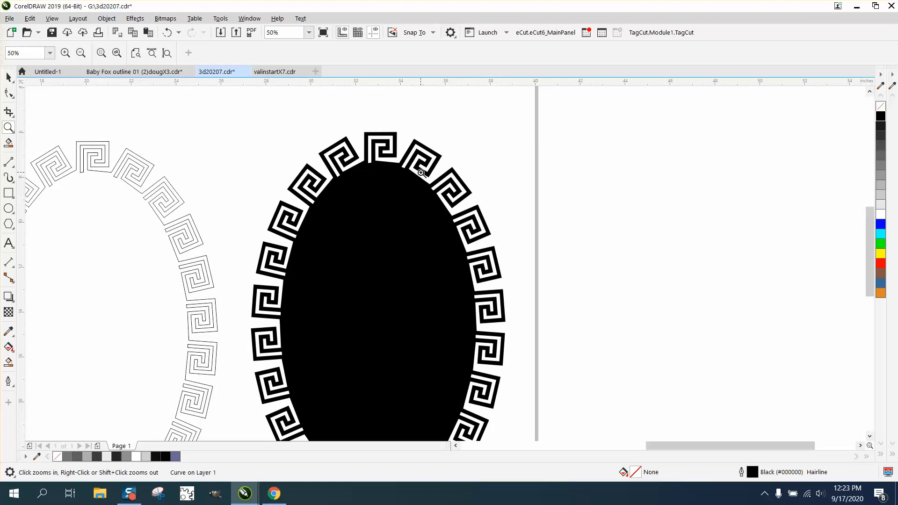
scroll(421, 172, "down", 1)
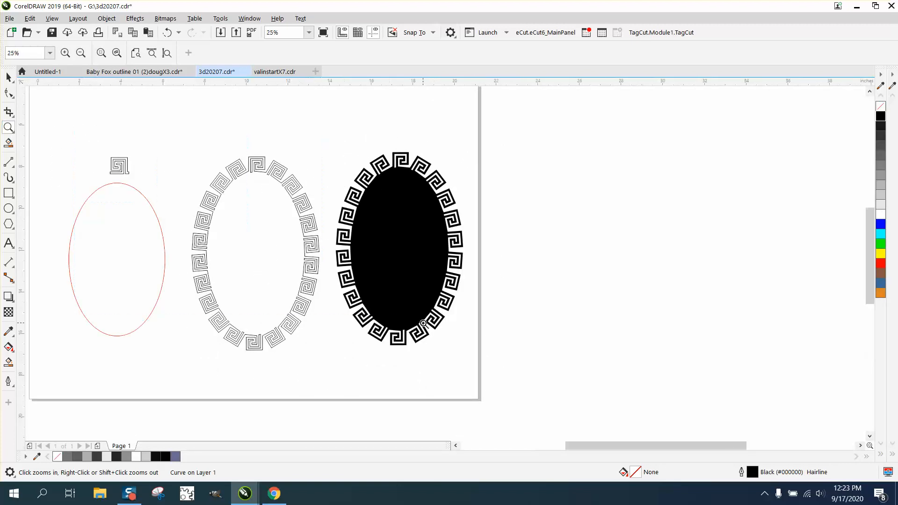
left_click(422, 323)
left_click(9, 77)
left_click(206, 146)
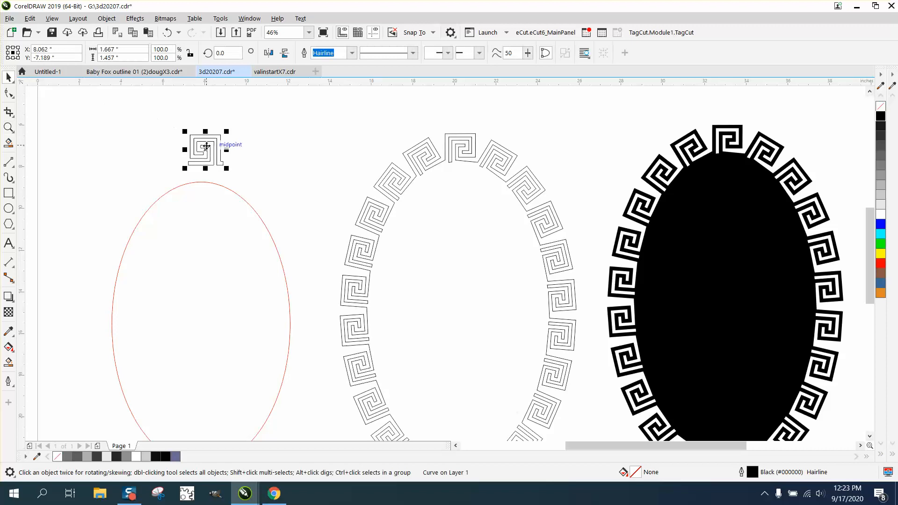
left_click_drag(206, 146, 190, 128)
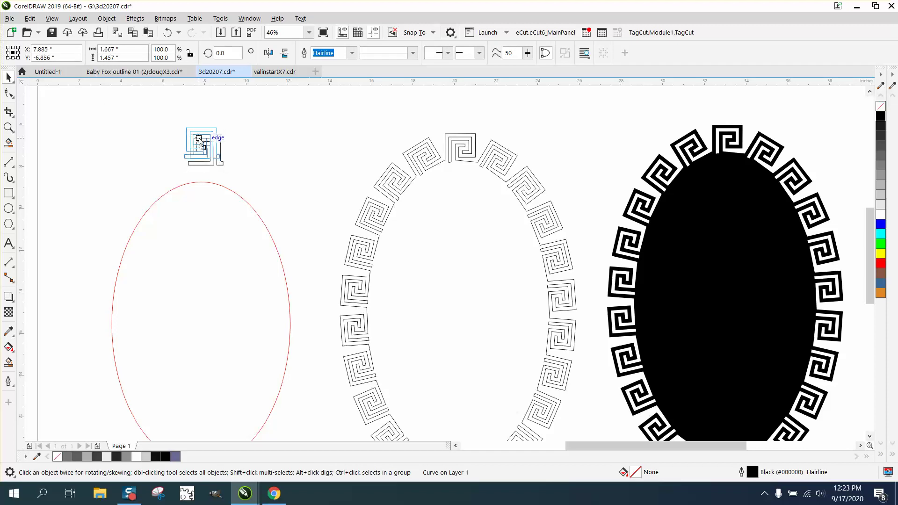
- Marquee-zoom close onto the spiral and reveal its 42 nodes with the Shape tool
left_click(11, 128)
left_click_drag(160, 110, 256, 173)
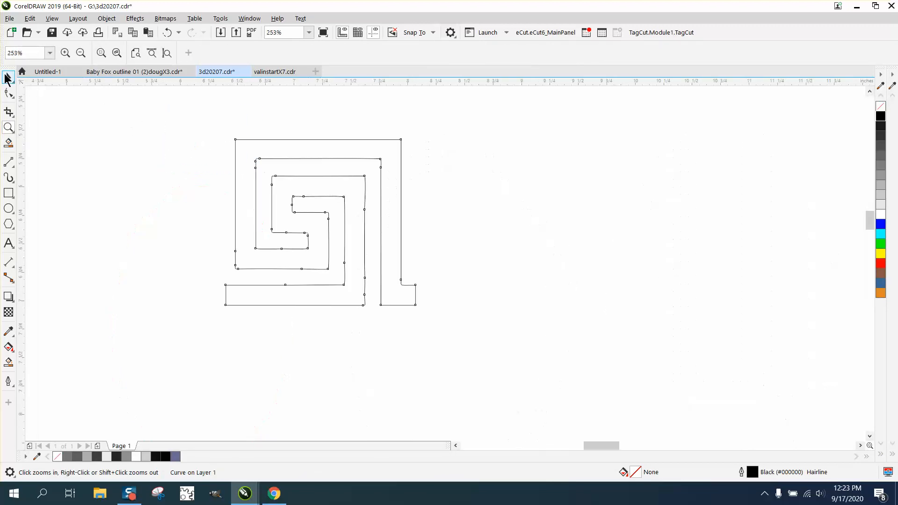
left_click(10, 95)
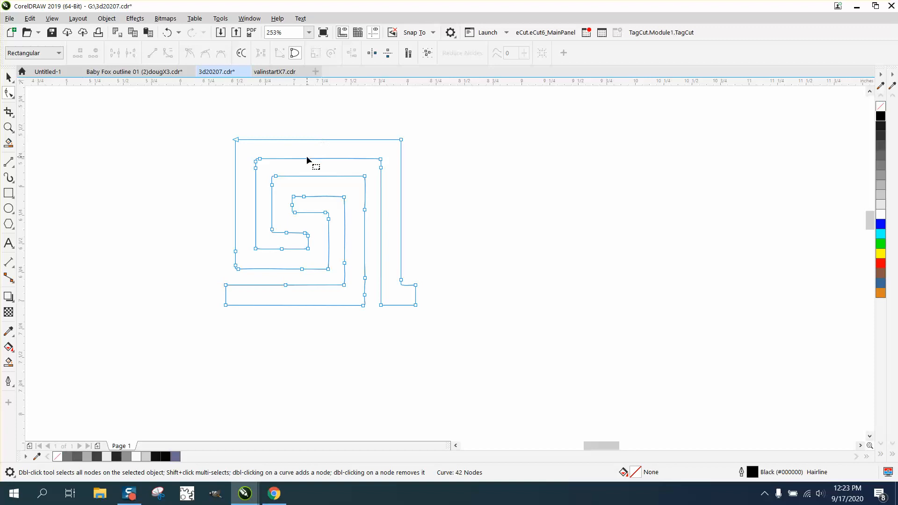
scroll(261, 158, "down", 4)
scroll(330, 167, "down", 1)
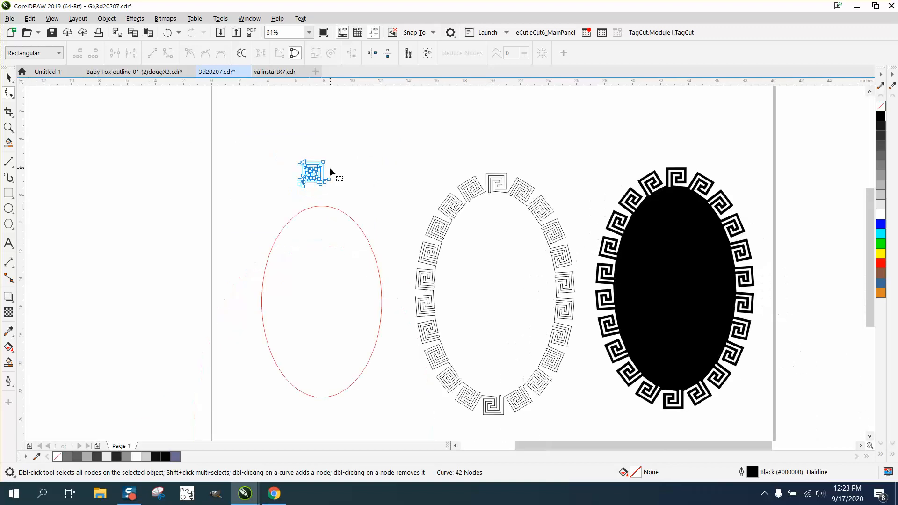
left_click(8, 129)
left_click_drag(309, 151, 340, 191)
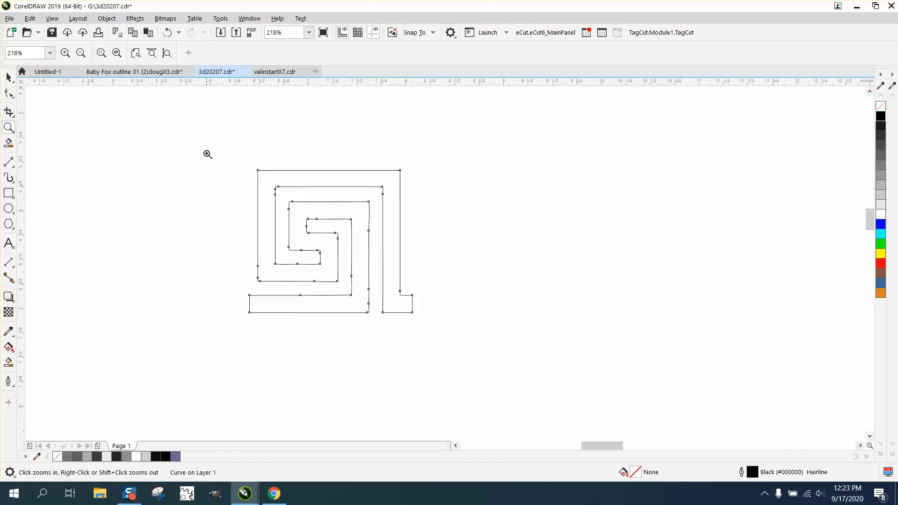
left_click_drag(207, 150, 530, 370)
- Delete the redundant corner nodes along the spiral's inner turn
left_click(9, 94)
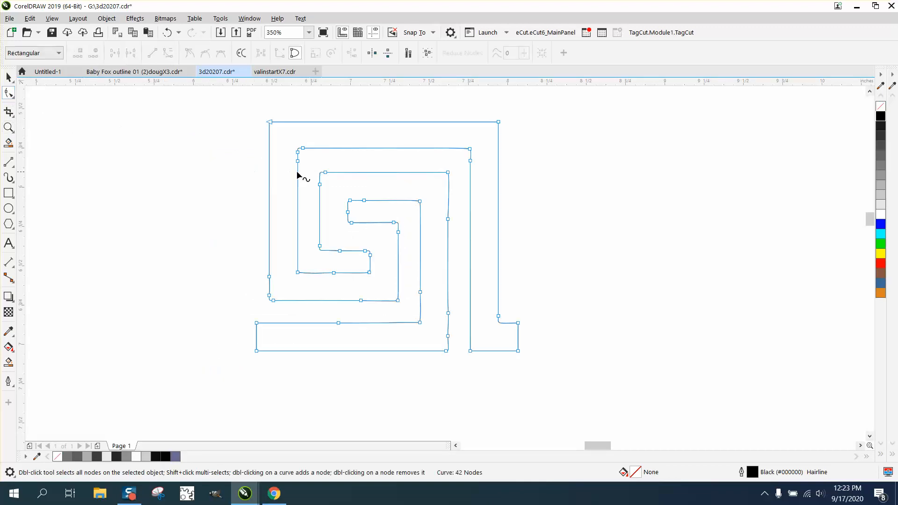
left_click(298, 148)
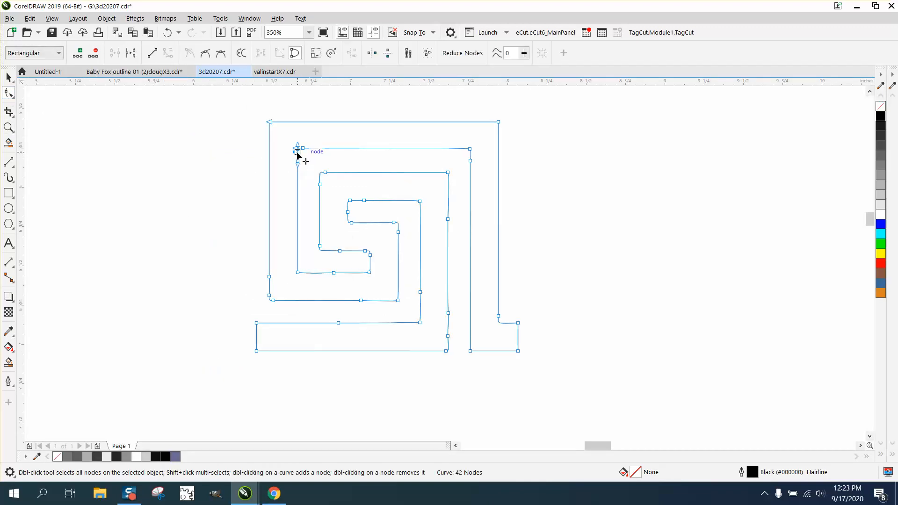
left_click(320, 175)
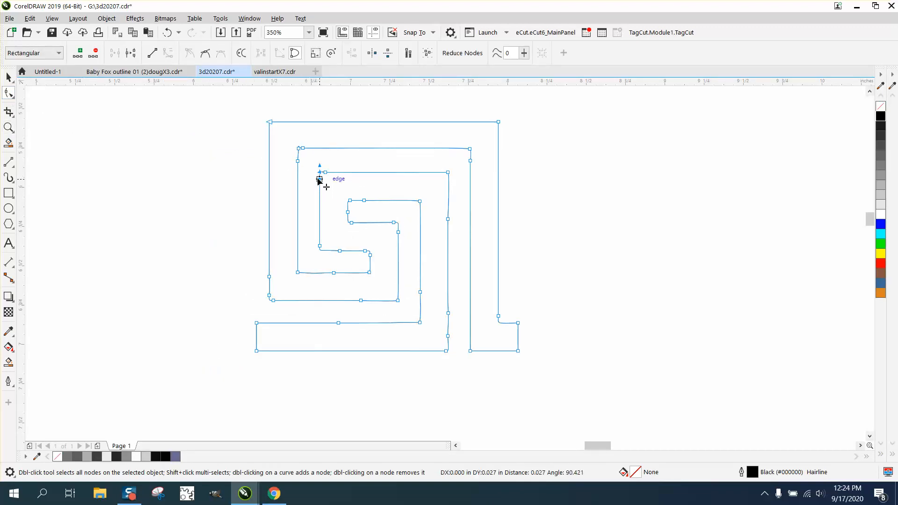
double_click(350, 212)
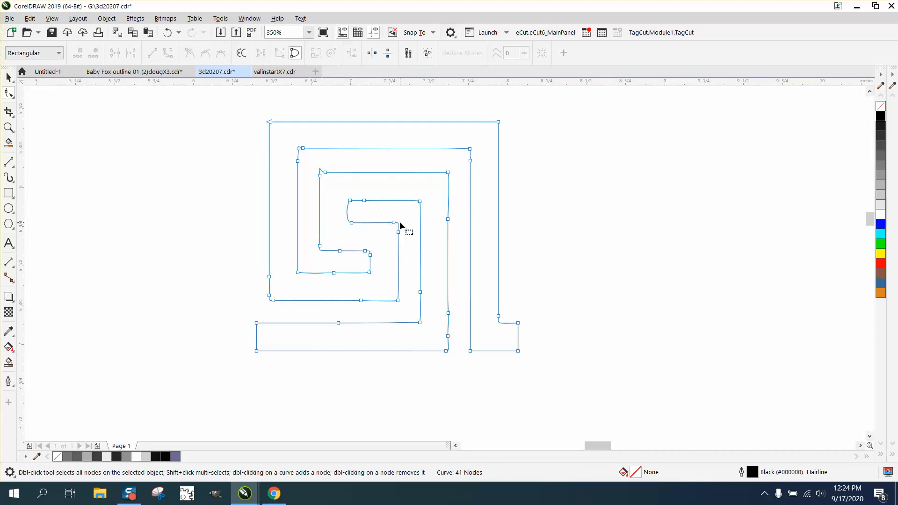
left_click(399, 225)
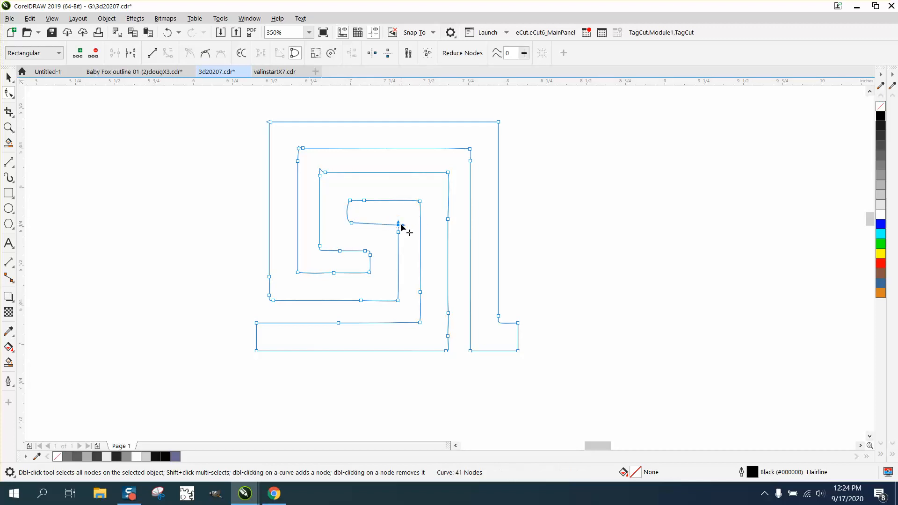
left_click(370, 252)
key("Delete")
left_click(321, 247)
key("Delete")
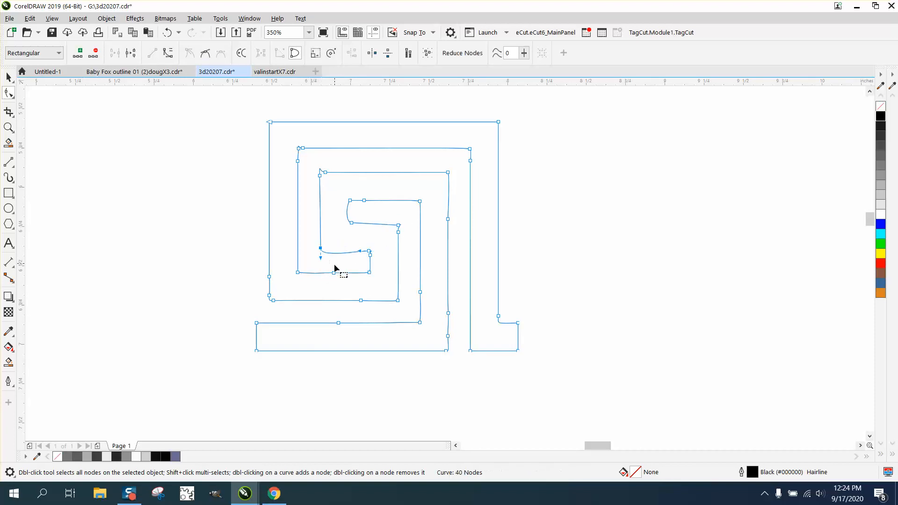
- Delete the extra nodes on the left, bottom, lower-right and right segments of the spiral
left_click_drag(261, 272, 276, 297)
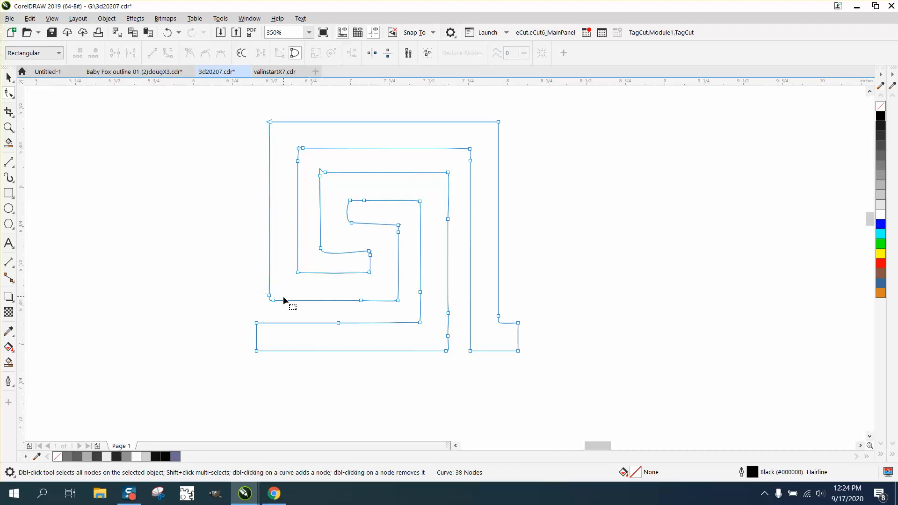
key("Delete")
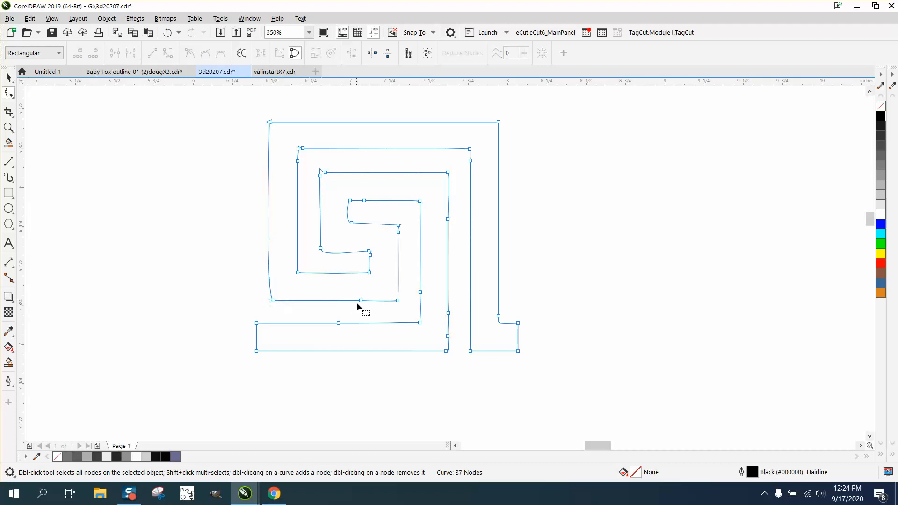
left_click_drag(355, 295, 367, 309)
key("Delete")
mouse_move(414, 288)
left_mouse_down()
mouse_move(425, 316)
mouse_move(500, 323)
left_mouse_up()
key("Delete")
key("Delete")
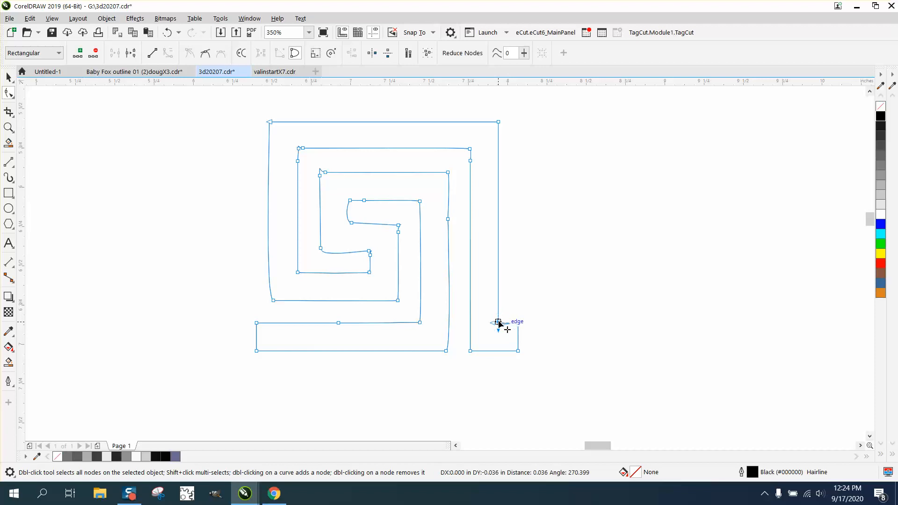
left_click_drag(480, 157, 464, 169)
key("Delete")
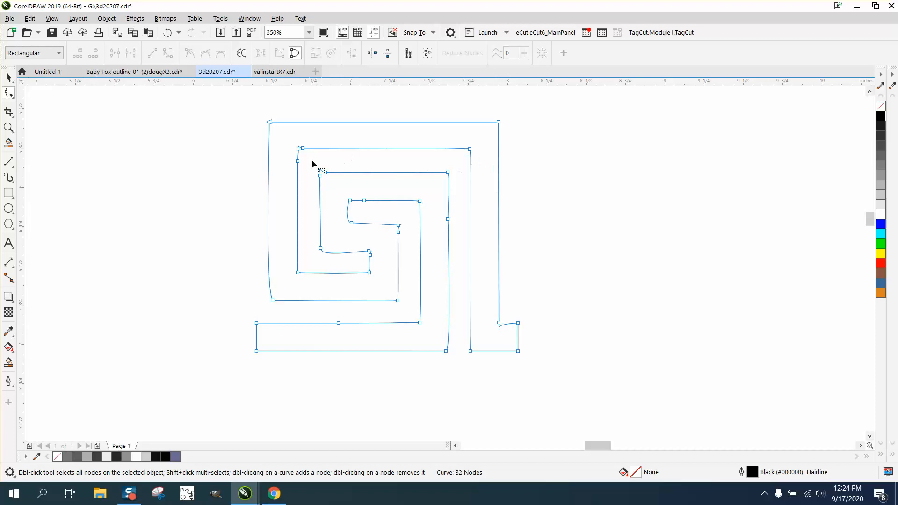
mouse_move(293, 157)
left_mouse_down()
mouse_move(309, 144)
mouse_move(303, 165)
mouse_move(331, 179)
left_mouse_up()
key("Delete")
key("Delete")
key("Delete")
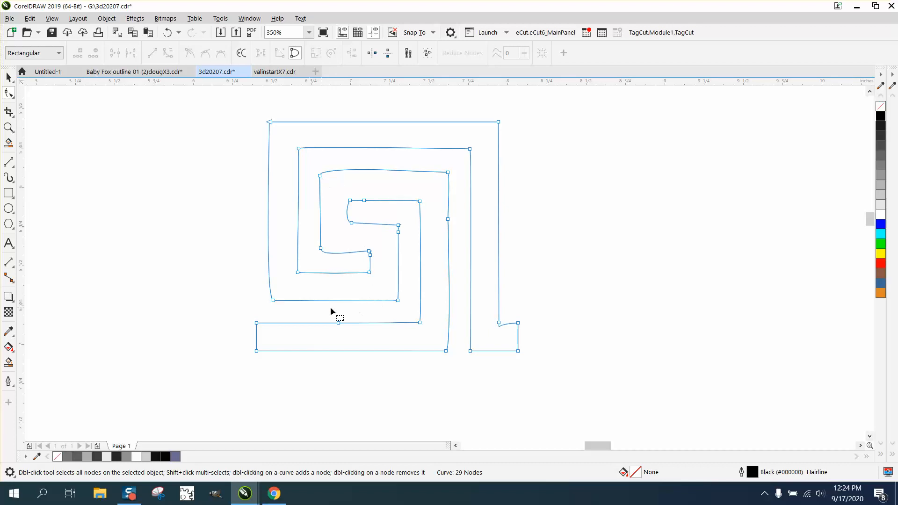
- Remove the remaining bottom and inner nodes, bringing the spiral down to 26 nodes, and marquee-select all nodes
left_click_drag(328, 313, 369, 341)
key("Delete")
left_click(369, 254)
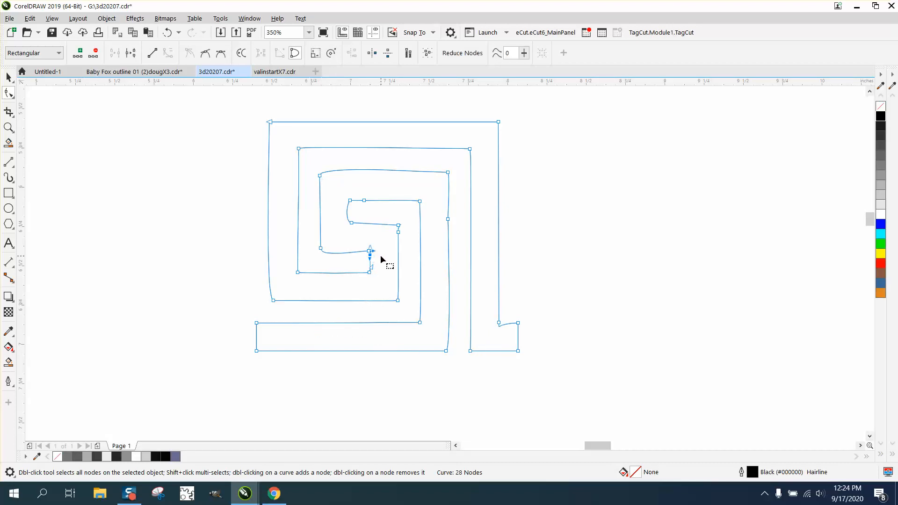
key("Delete")
left_click(399, 226)
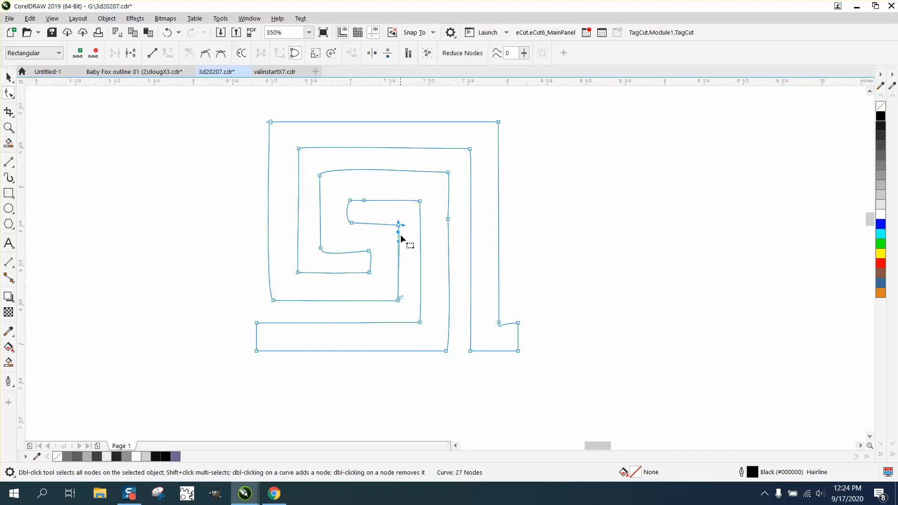
key("Delete")
left_click_drag(243, 109, 552, 397)
- Convert all the spiral's segments To Line and delete the extra node at the inner spiral's top
right_click(520, 327)
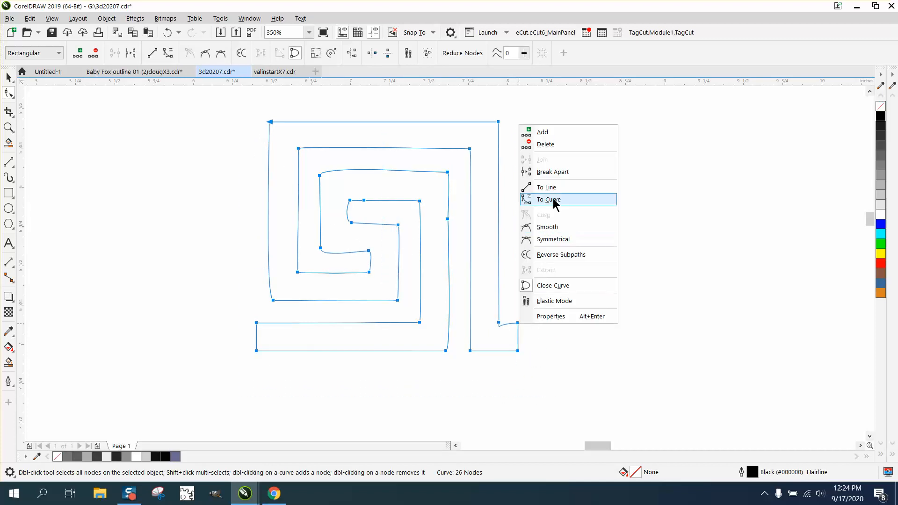
left_click(554, 186)
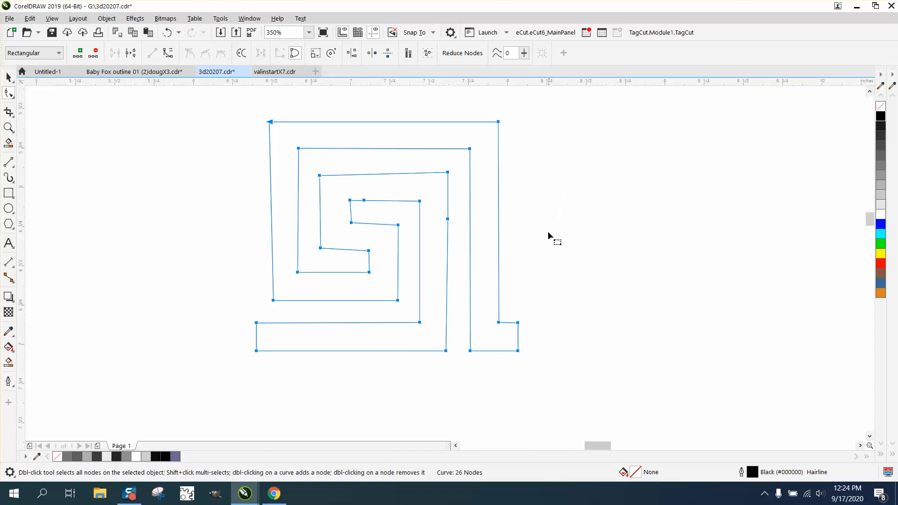
left_click(559, 211)
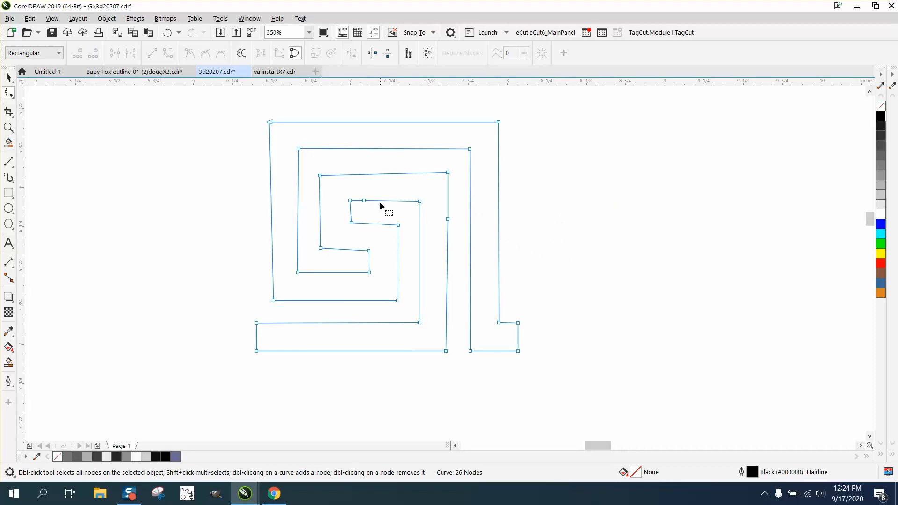
left_click(365, 203)
key("Delete")
left_click_drag(309, 164, 460, 193)
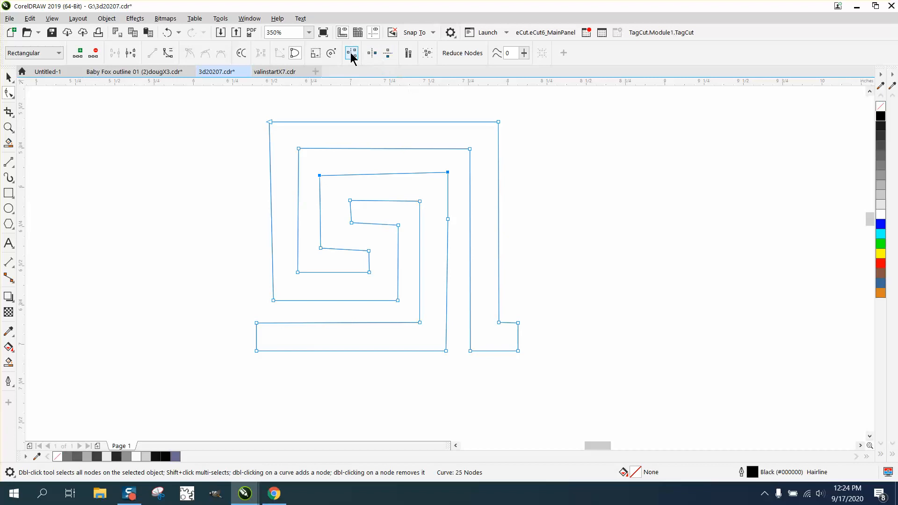
- Level the two slanted inner top segments with Align Nodes horizontal
left_click(352, 55)
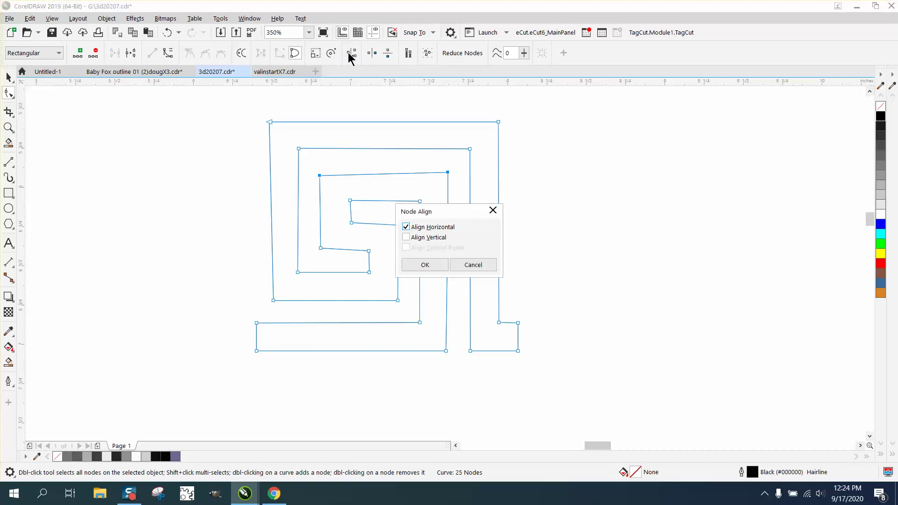
left_click(423, 266)
left_click_drag(341, 190, 431, 214)
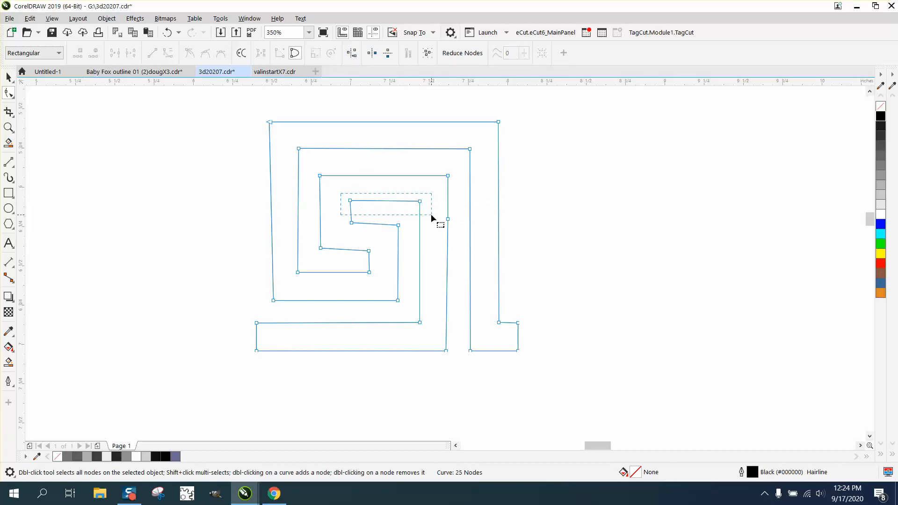
left_click(372, 53)
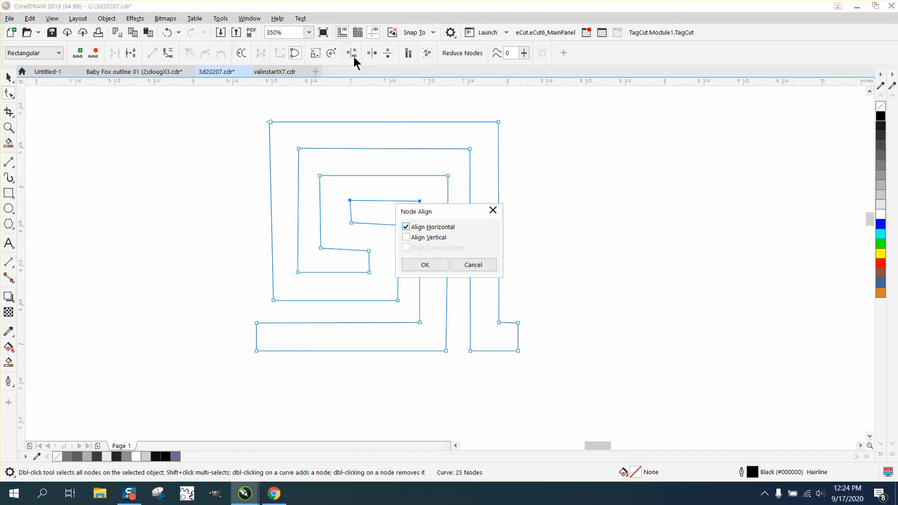
left_click(428, 268)
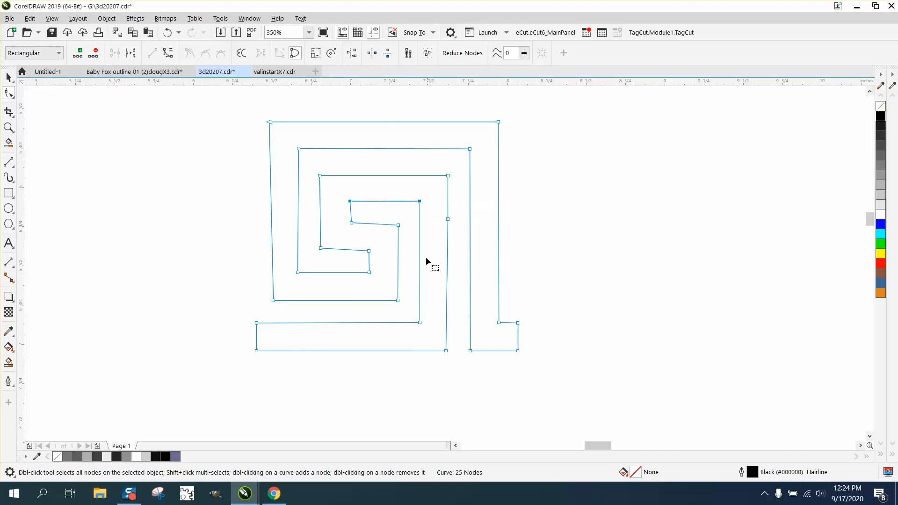
- Align the inner left-side nodes vertically, undoing one mistaken alignment along the way
left_click_drag(283, 133, 319, 280)
left_click_drag(322, 276, 331, 283)
left_click(352, 54)
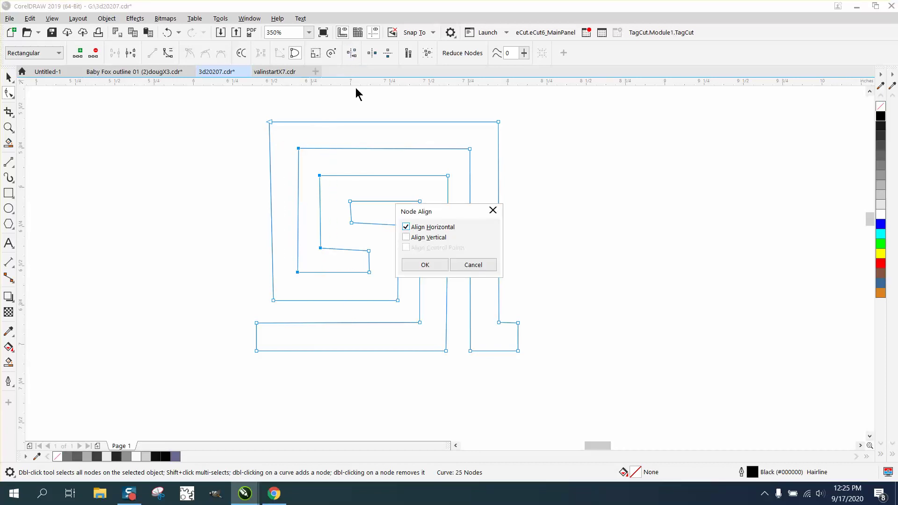
left_click(406, 237)
left_click(423, 264)
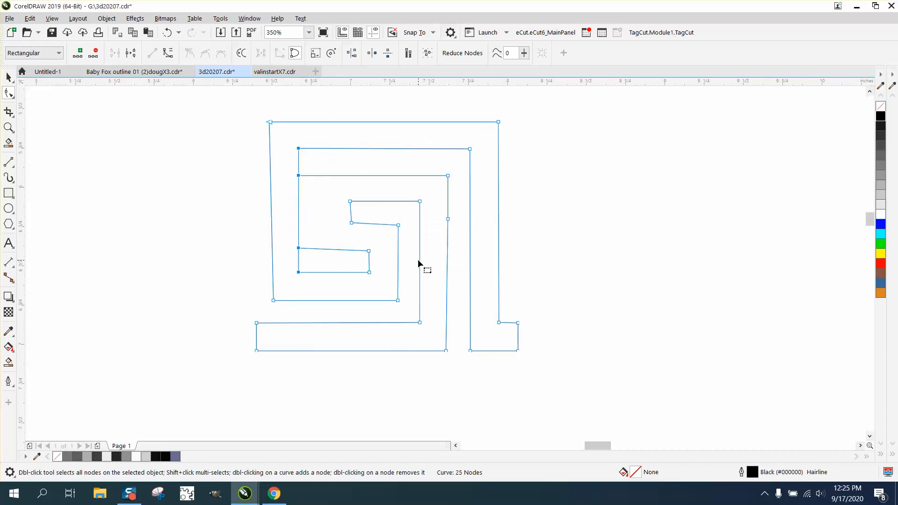
left_click(168, 32)
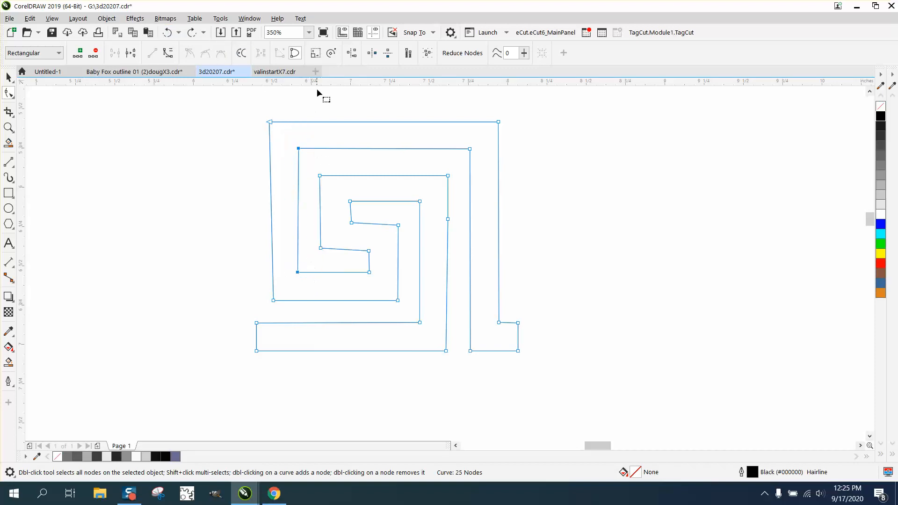
left_click(351, 54)
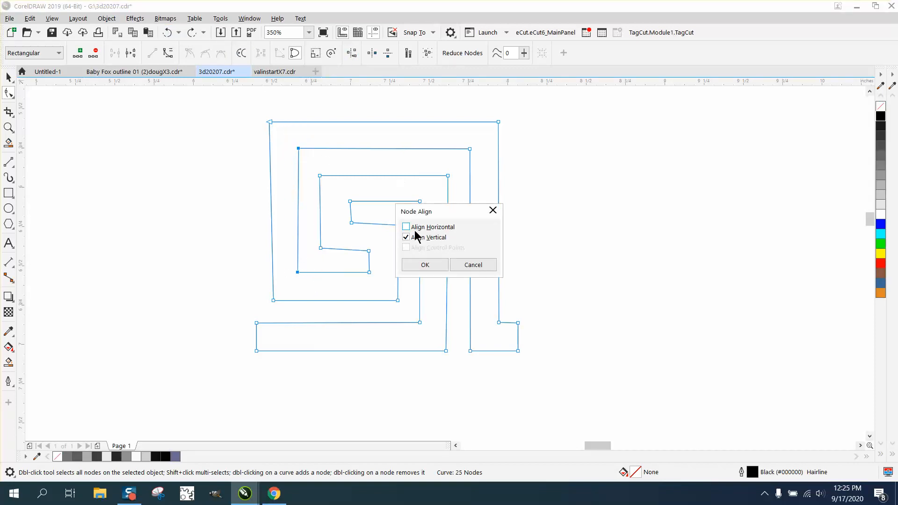
left_click(425, 265)
left_click(319, 176, "shift")
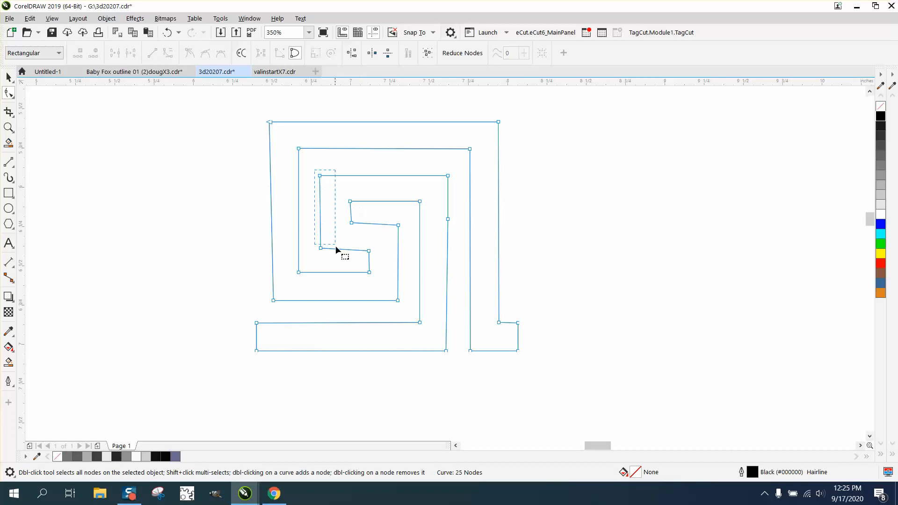
left_click(351, 53)
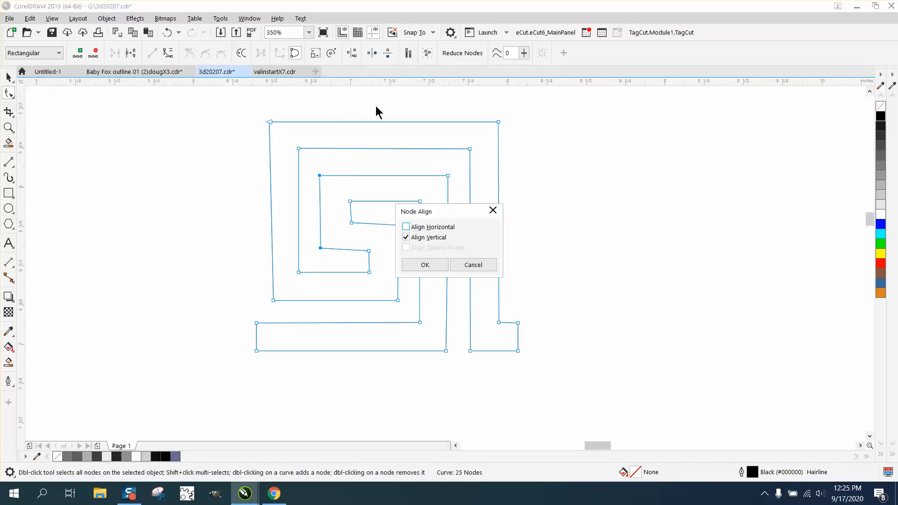
left_click(427, 268)
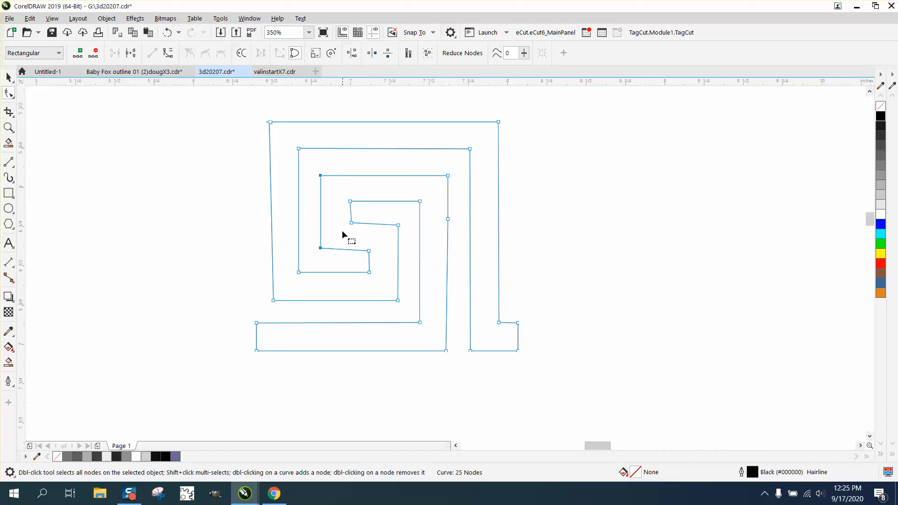
- Level the short inner bottom segment and the central segment horizontally
left_click_drag(310, 239, 387, 267)
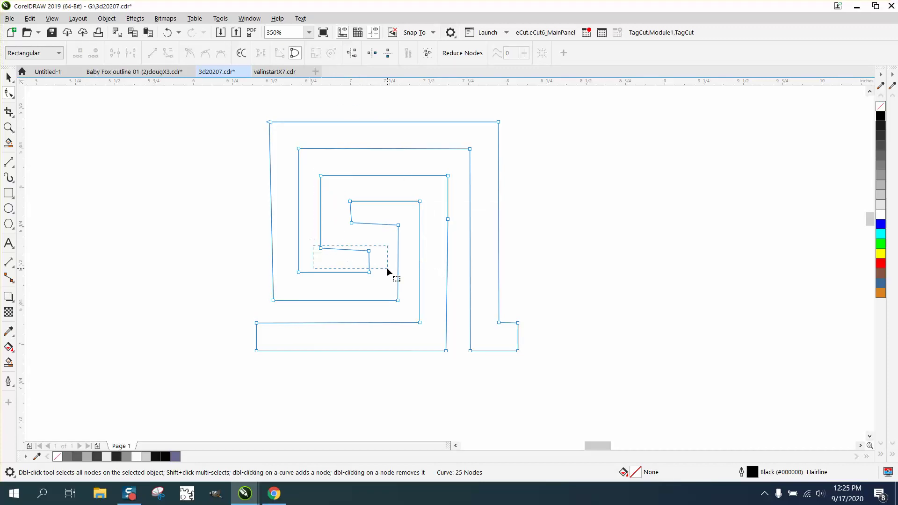
left_click(354, 55)
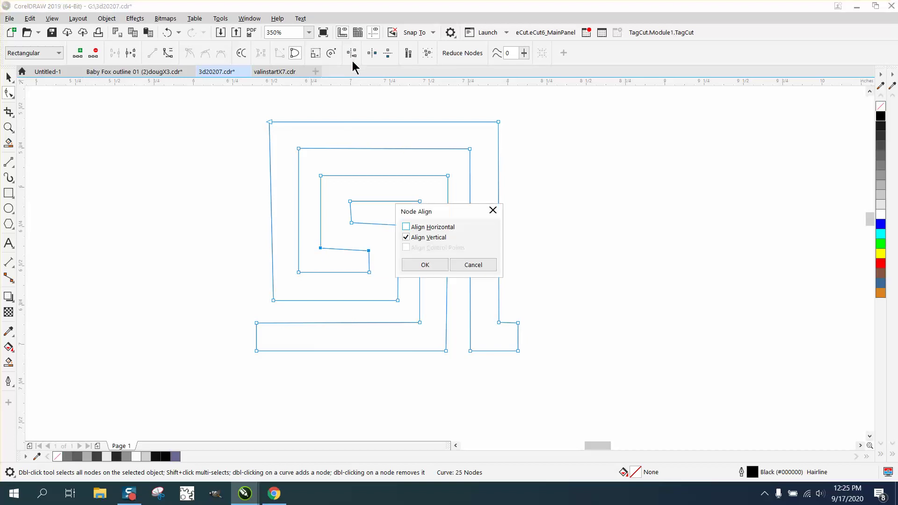
left_click(406, 237)
left_click(425, 265)
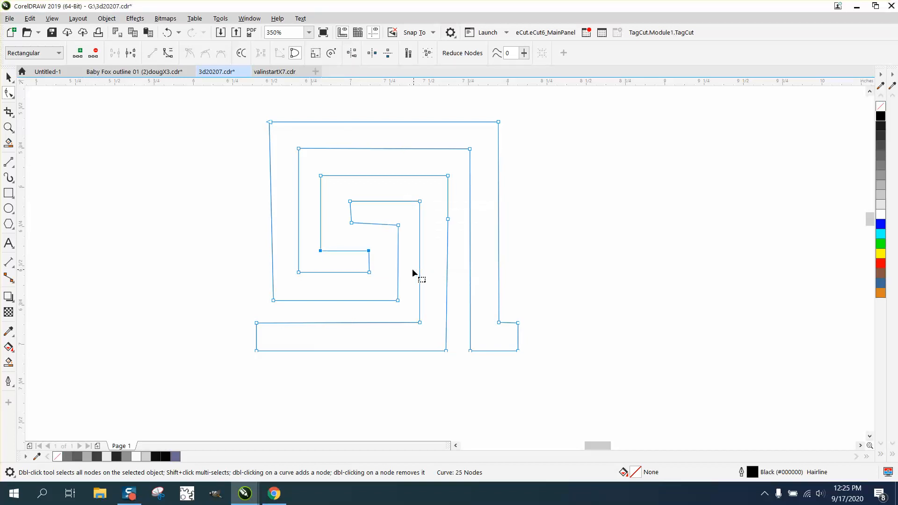
left_click(351, 222)
left_click(355, 53)
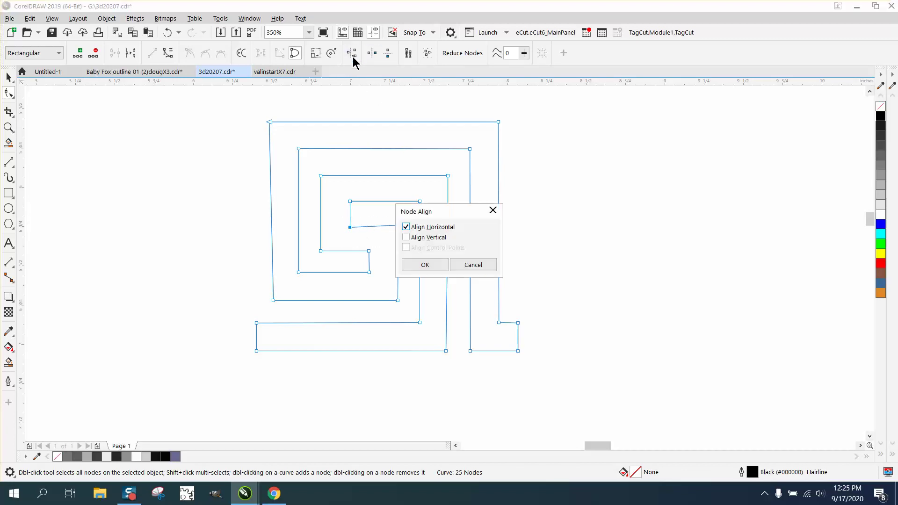
left_click(406, 237)
left_click(425, 264)
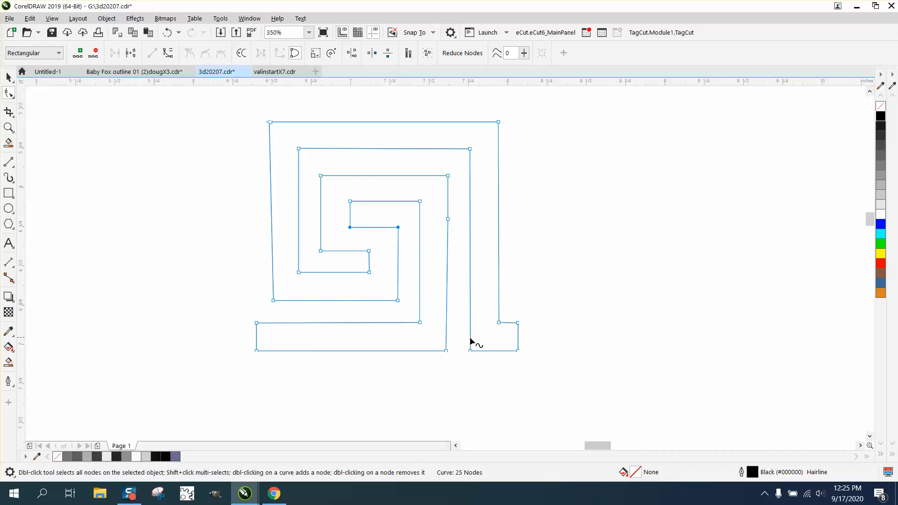
- Remove the extra node on the right and straighten the inner right vertical segment
double_click(448, 220)
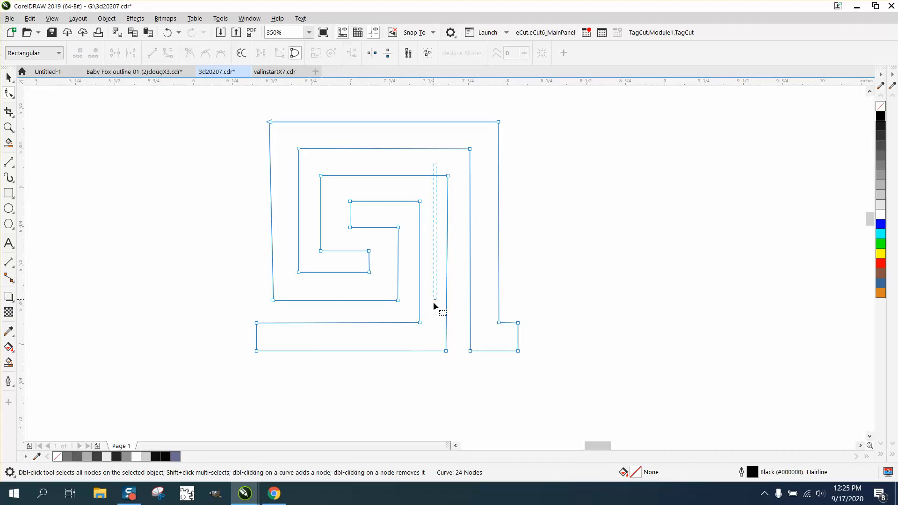
left_click_drag(437, 178, 464, 372)
left_click(352, 56)
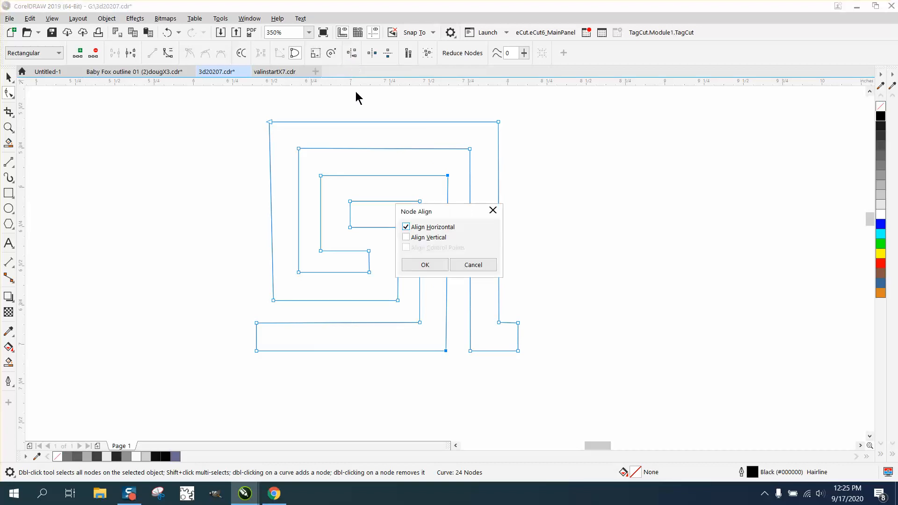
left_click(407, 237)
left_click(424, 265)
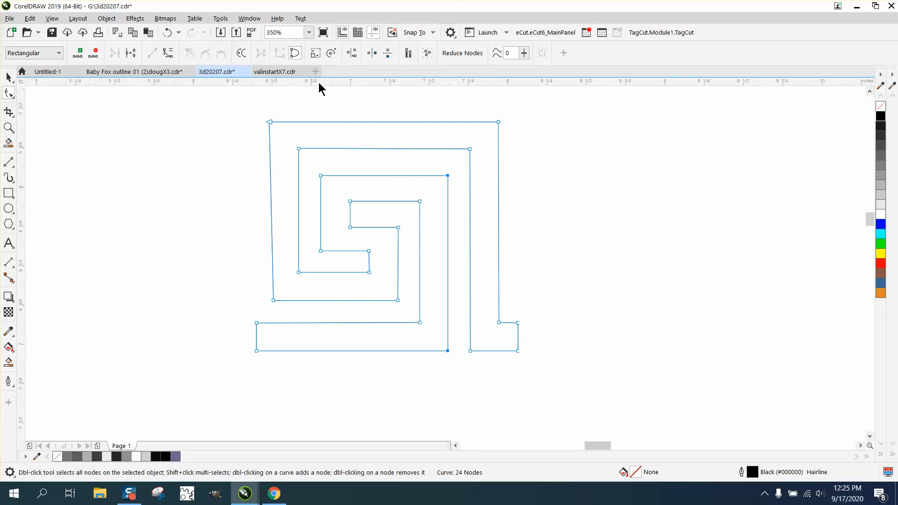
- Drag a horizontal guideline above the spiral and align the outer left edge nodes vertically
left_click_drag(319, 81, 320, 175)
left_click_drag(280, 142, 251, 107)
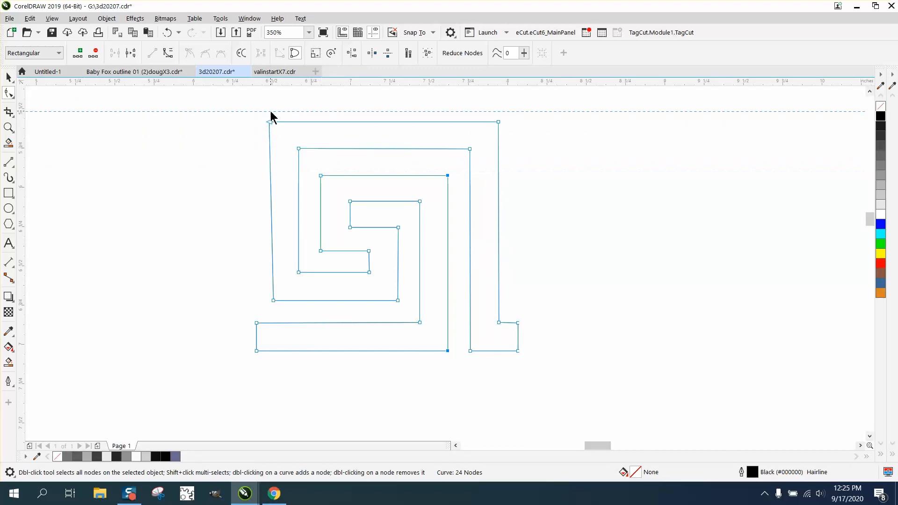
left_click(281, 302)
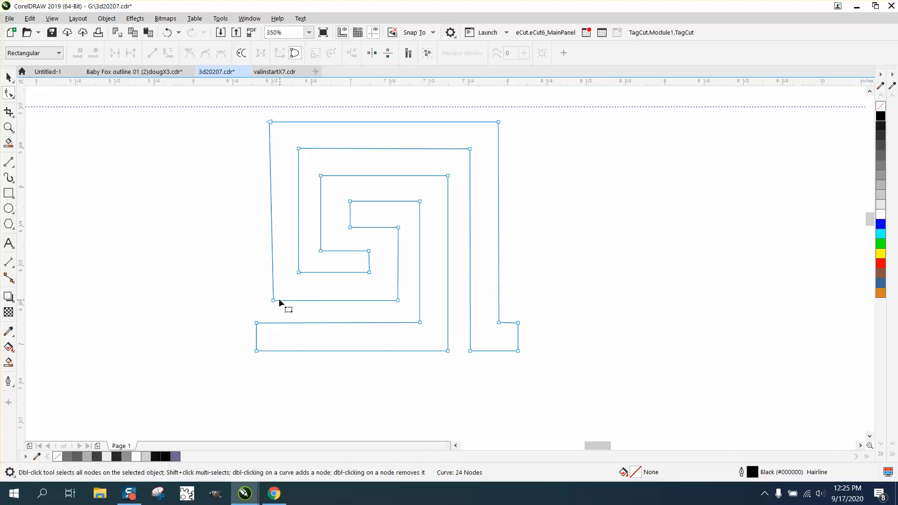
left_click_drag(251, 113, 284, 307)
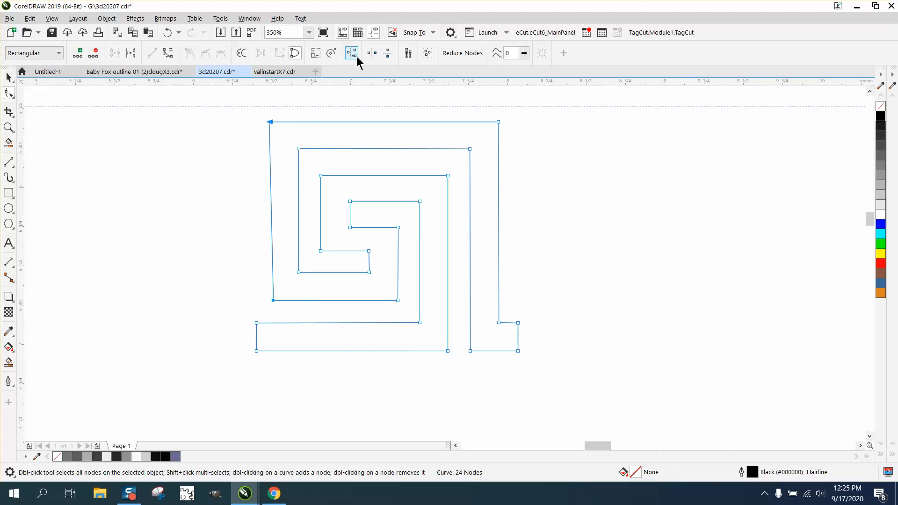
left_click(353, 54)
left_click(429, 266)
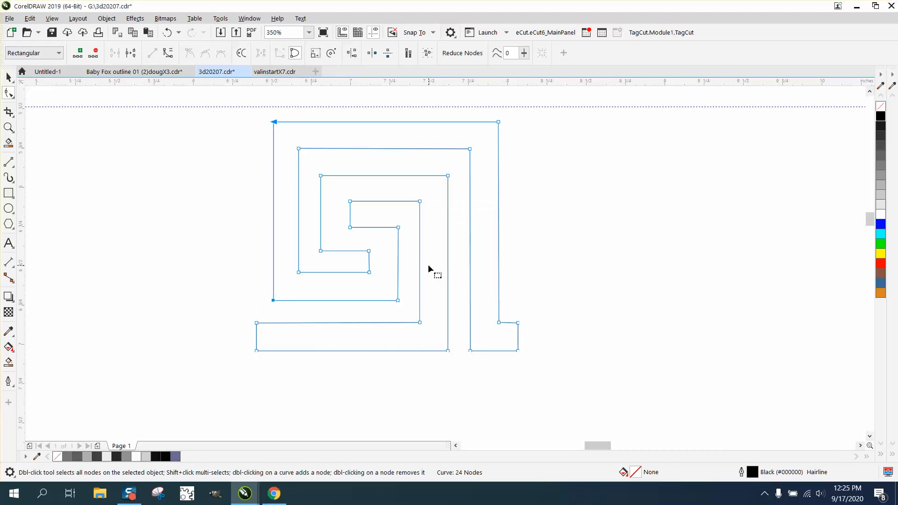
- Zoom out to the whole page and delete the stray spiral copy beside it
left_click(9, 77)
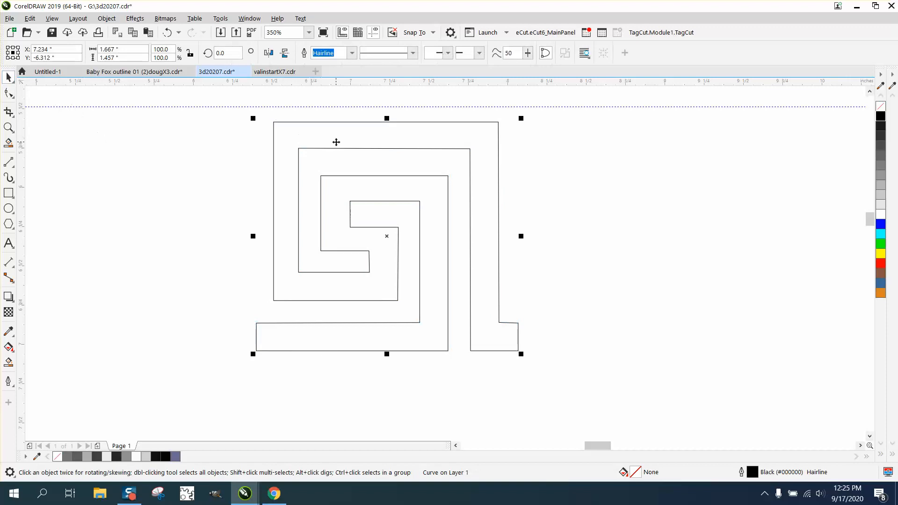
scroll(568, 224, "down", 4)
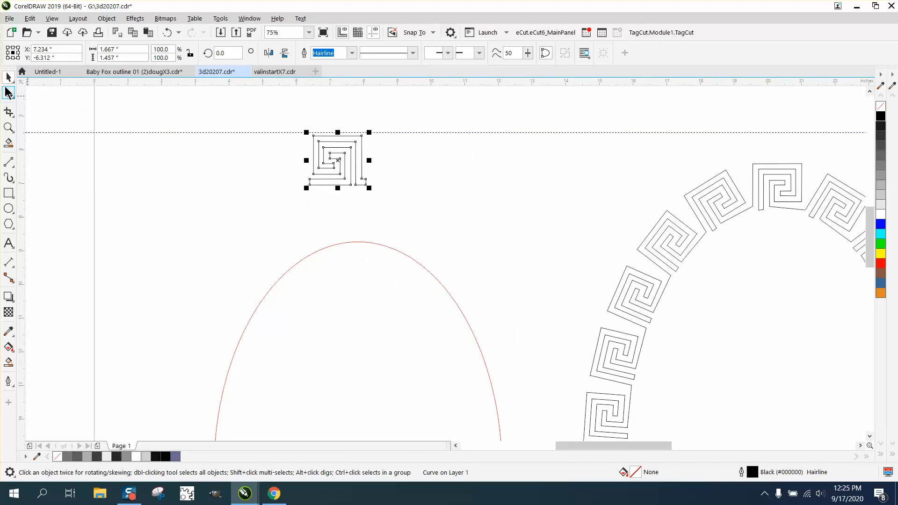
key("F4")
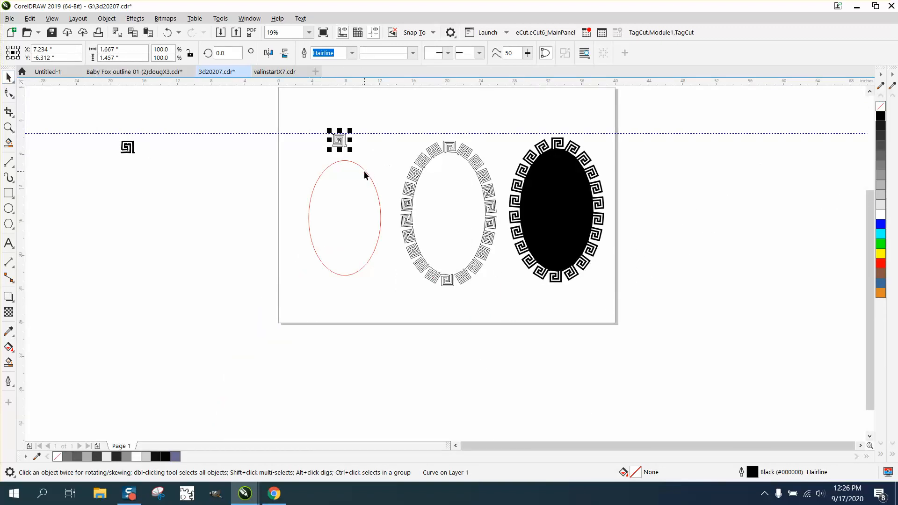
left_click(176, 169)
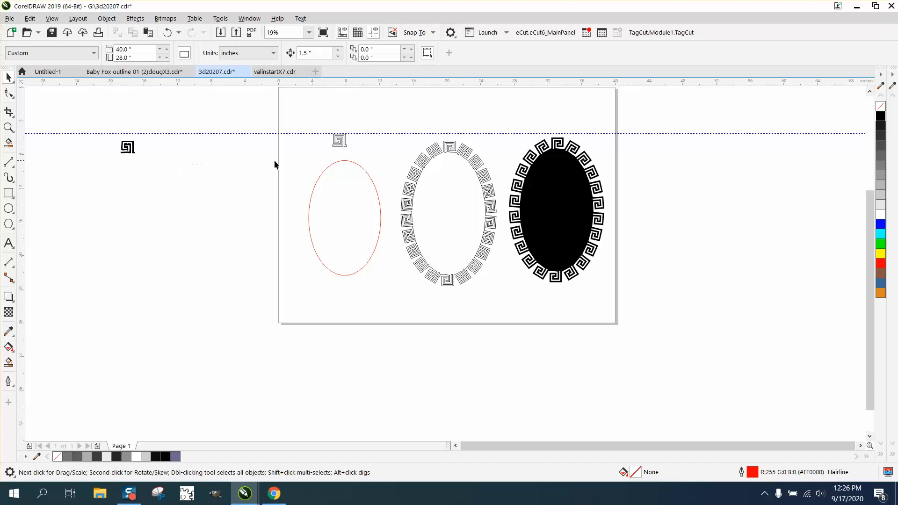
left_click(127, 146)
key("Delete")
- Mirror the Greek key spiral vertically and add the red oval to the selection
left_click(9, 127)
left_click_drag(295, 125, 394, 175)
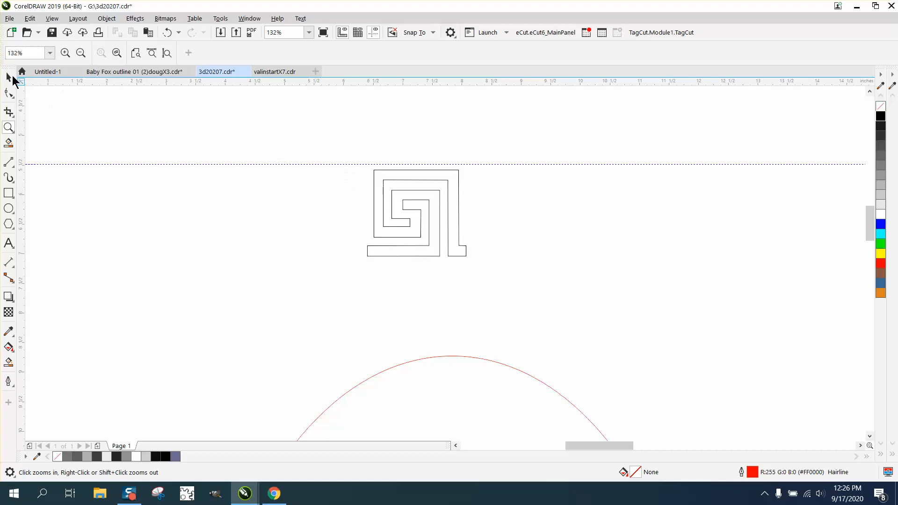
key("space")
left_click(395, 189)
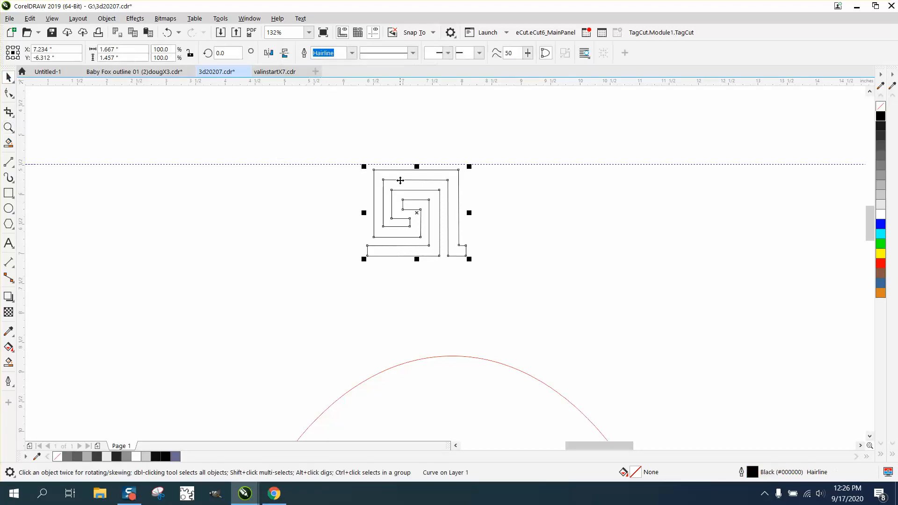
left_click(283, 53)
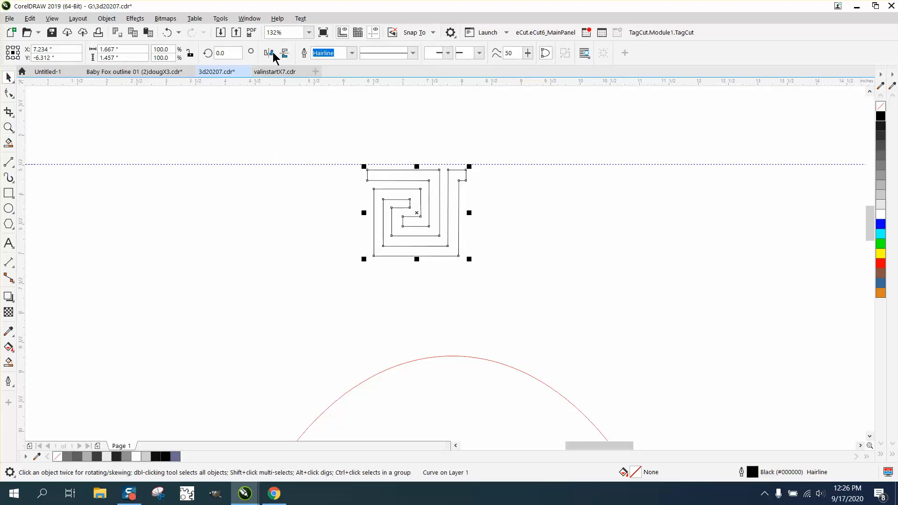
key("F3")
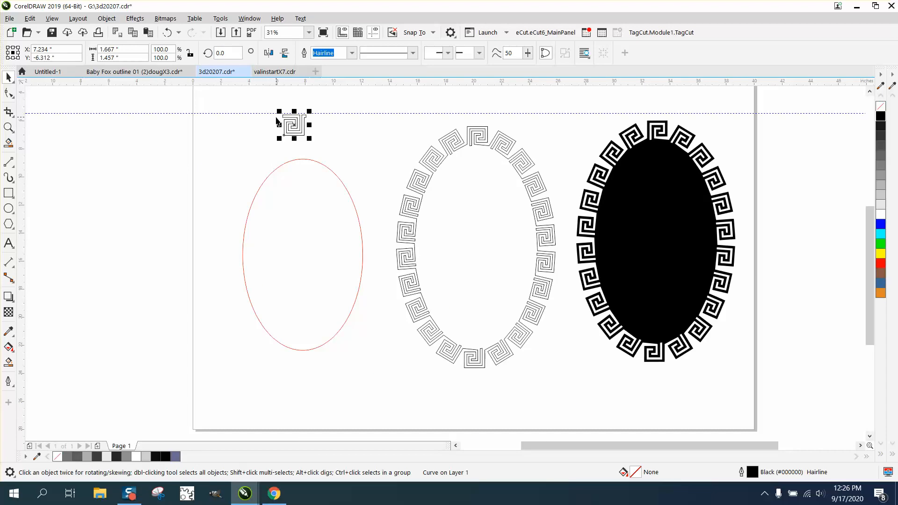
left_click(329, 169, "shift")
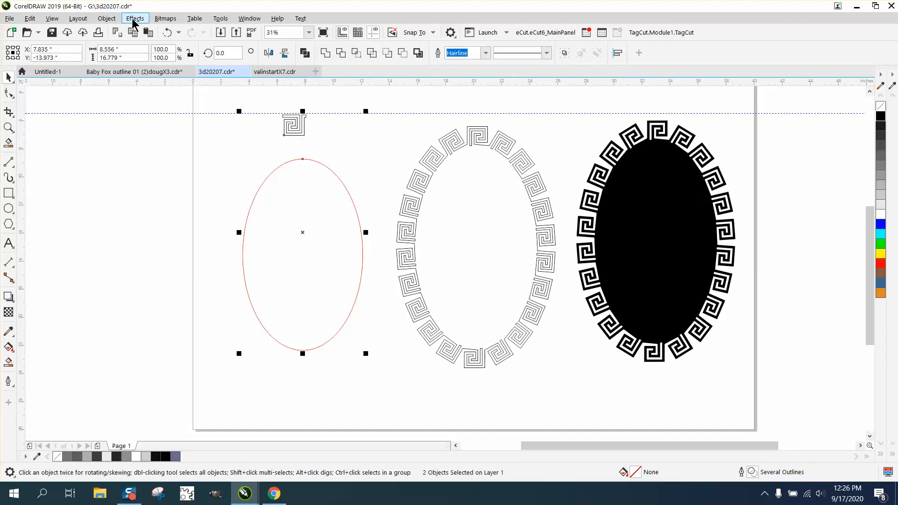
- Fit 20 duplicates of the spiral around the red oval via Object > Fit Objects to Path
left_click(107, 19)
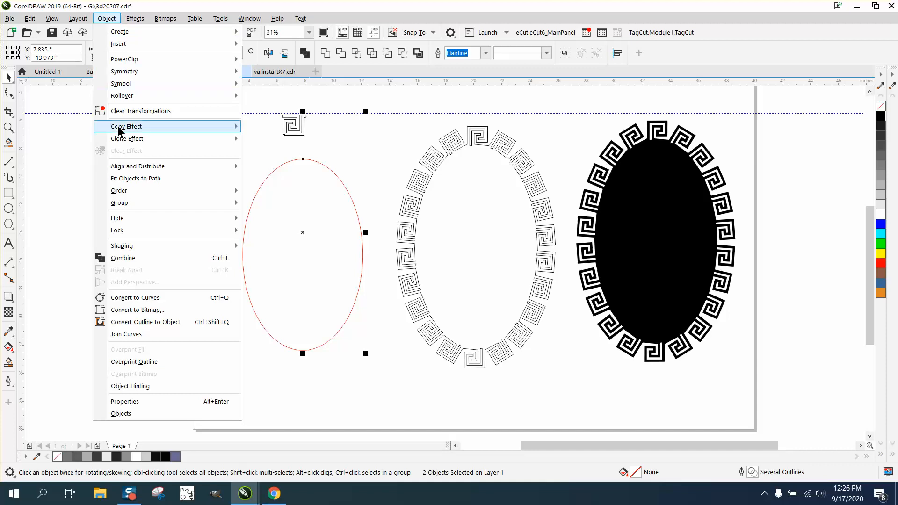
left_click(135, 179)
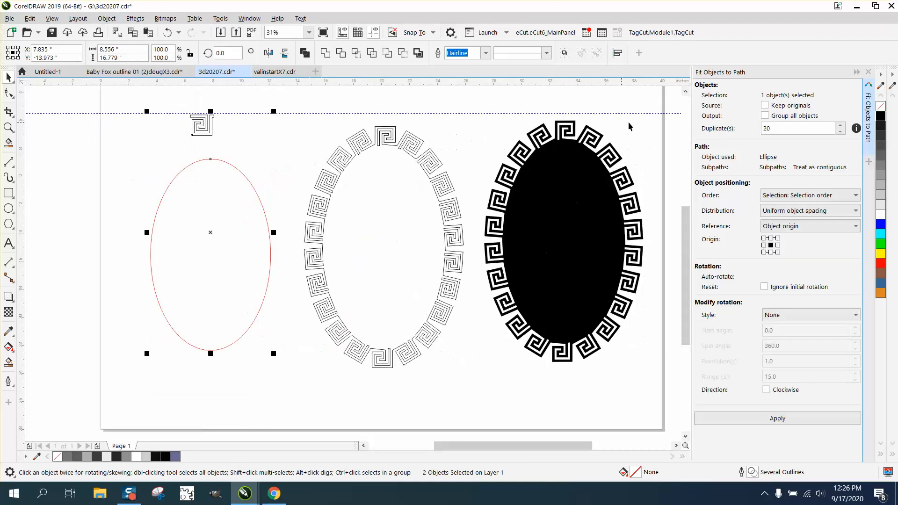
left_click(795, 128)
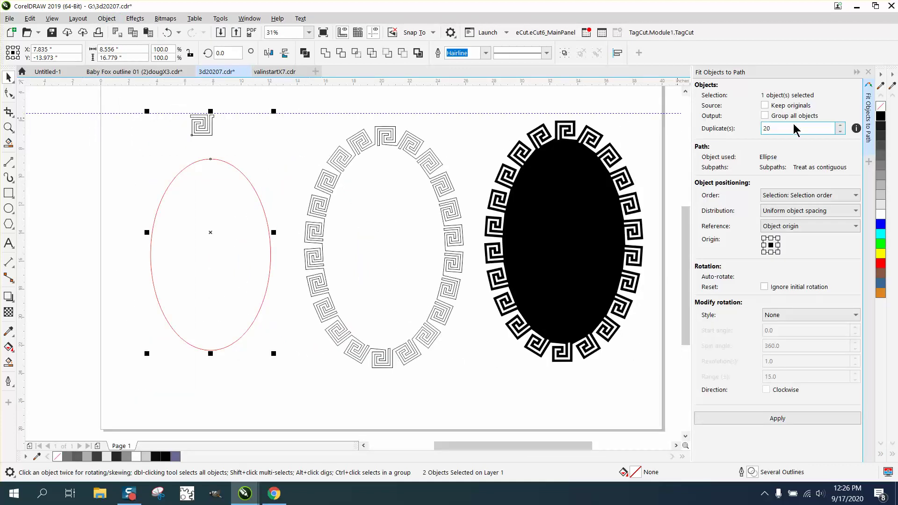
left_click(778, 419)
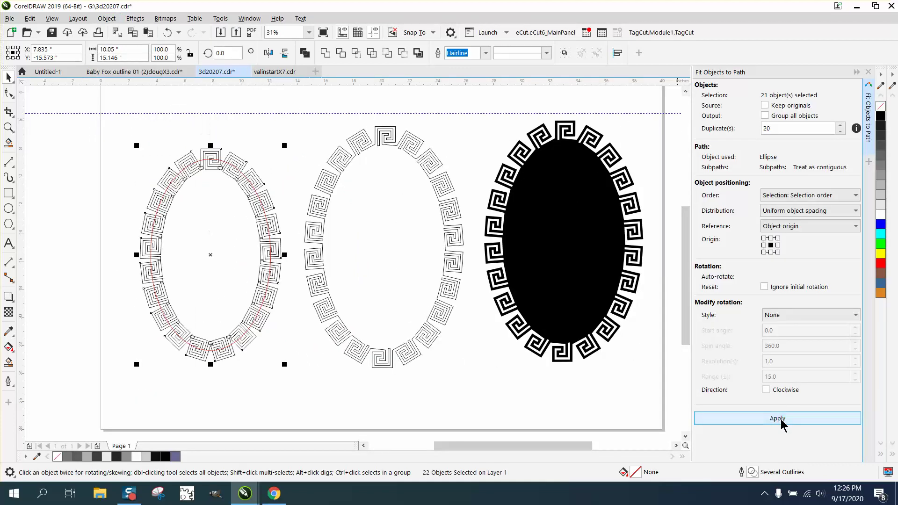
- Zoom in and out on the fitted keys to inspect the joins between them
left_click(9, 128)
left_click_drag(184, 132, 270, 194)
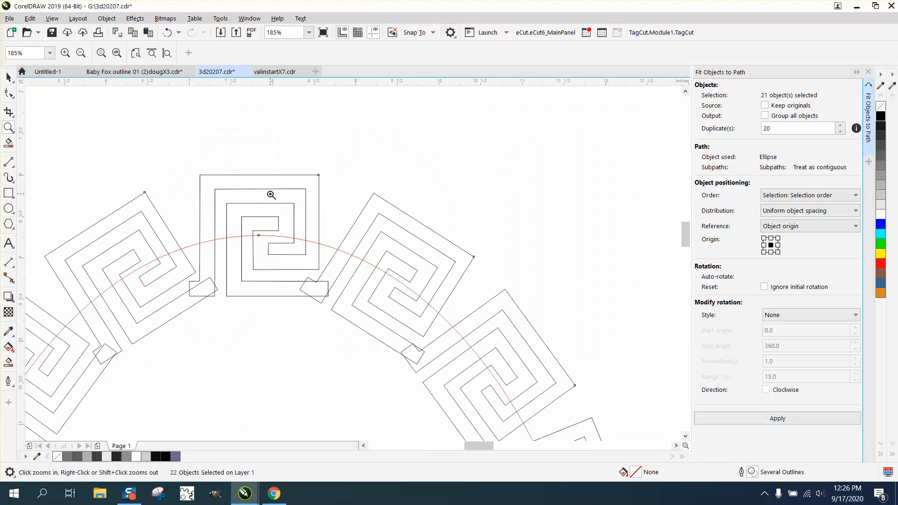
right_click(247, 178)
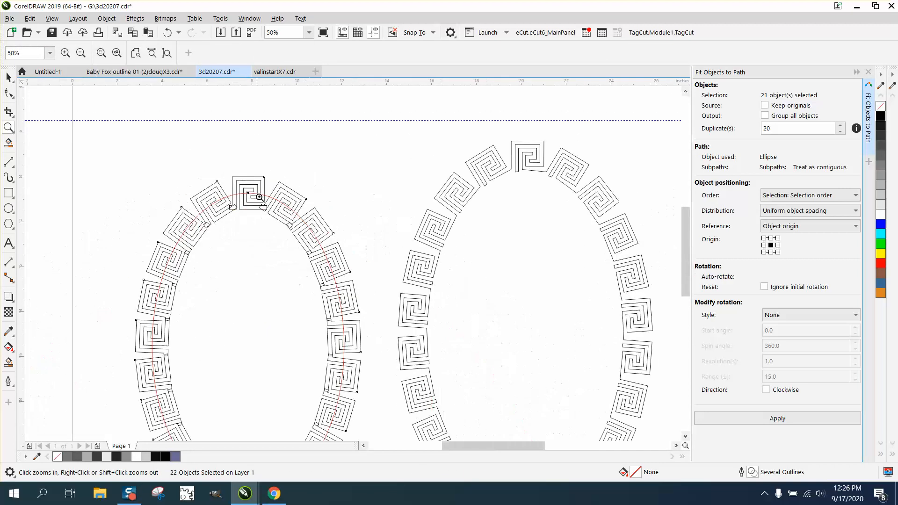
left_click_drag(309, 302, 377, 353)
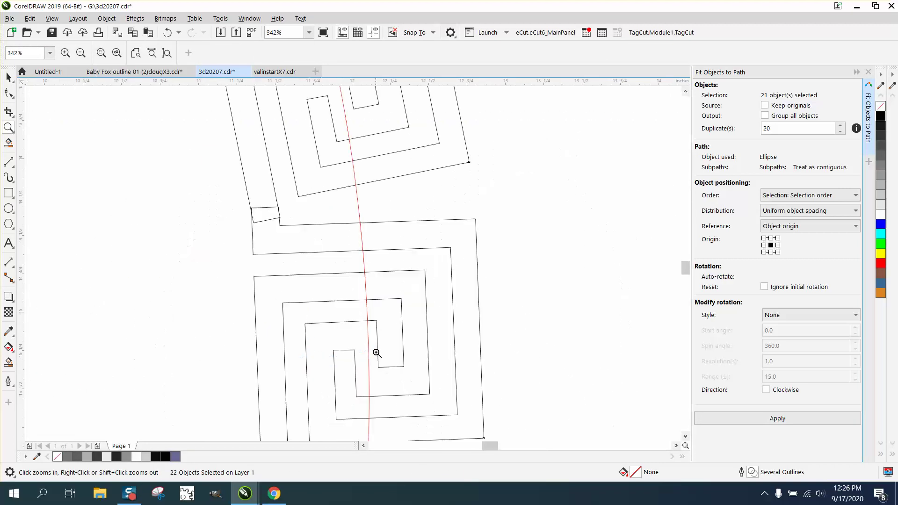
right_click(274, 248)
right_click(274, 248)
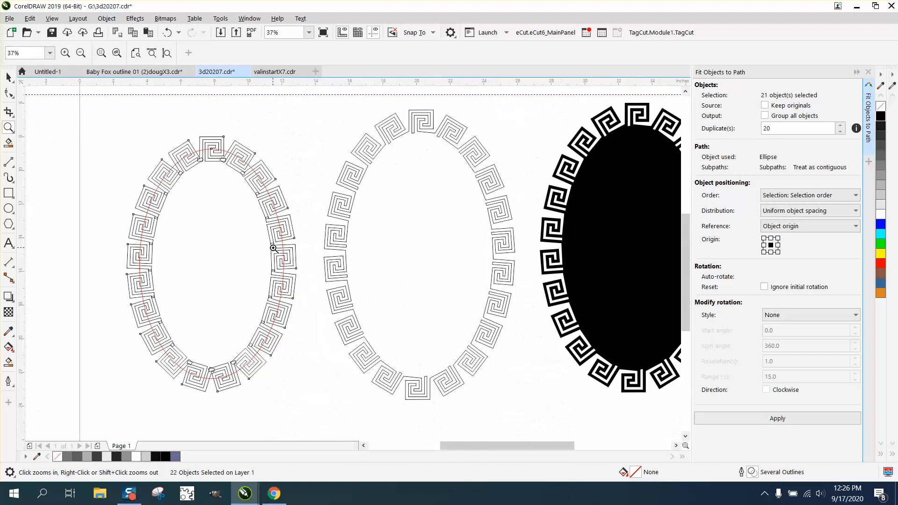
- Undo the fit, then stretch the spiral's top-right tab by moving its two nodes right
left_click(167, 32)
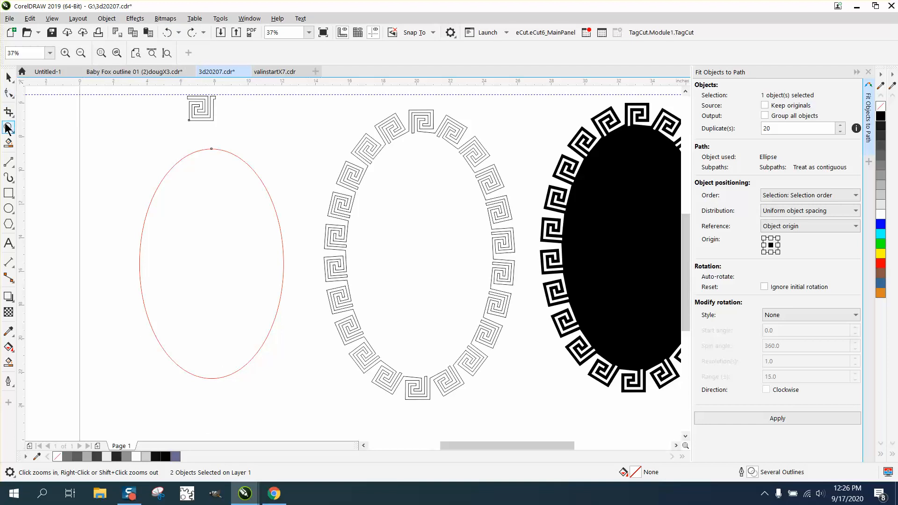
left_click_drag(181, 93, 224, 126)
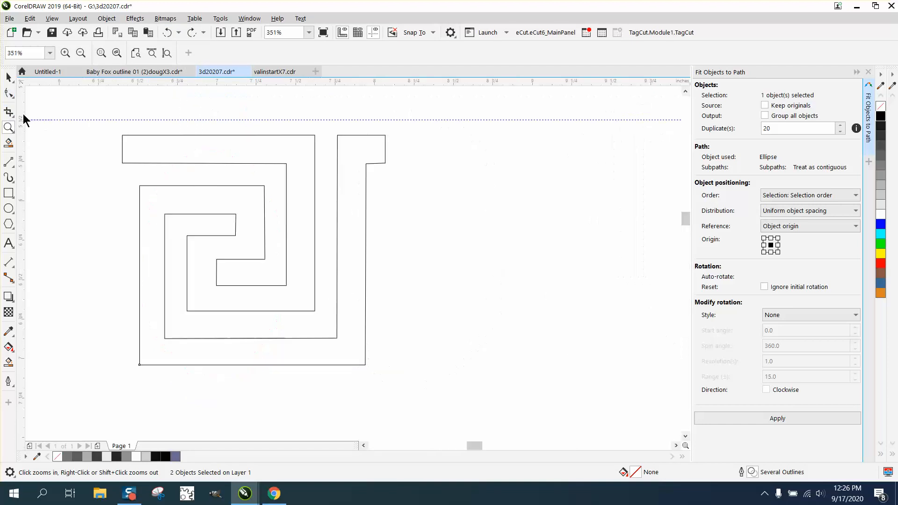
left_click(10, 94)
left_click(375, 136)
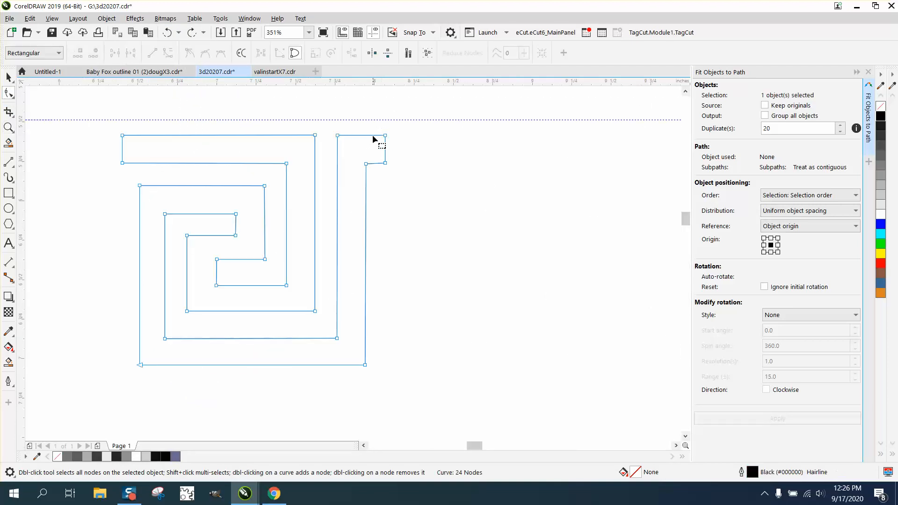
left_click_drag(395, 170, 400, 165)
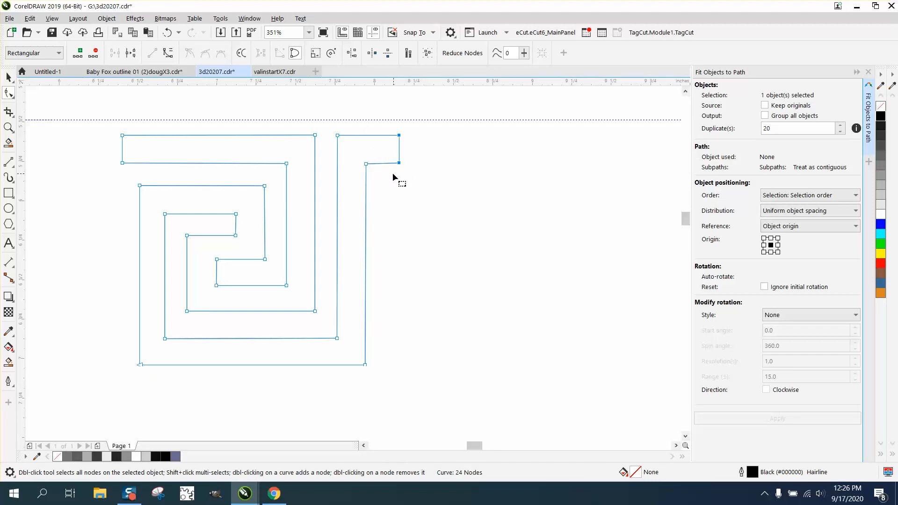
scroll(392, 173, "down", 2)
- Fit 18 duplicates of the reshaped spiral around the red oval path
left_click(9, 77)
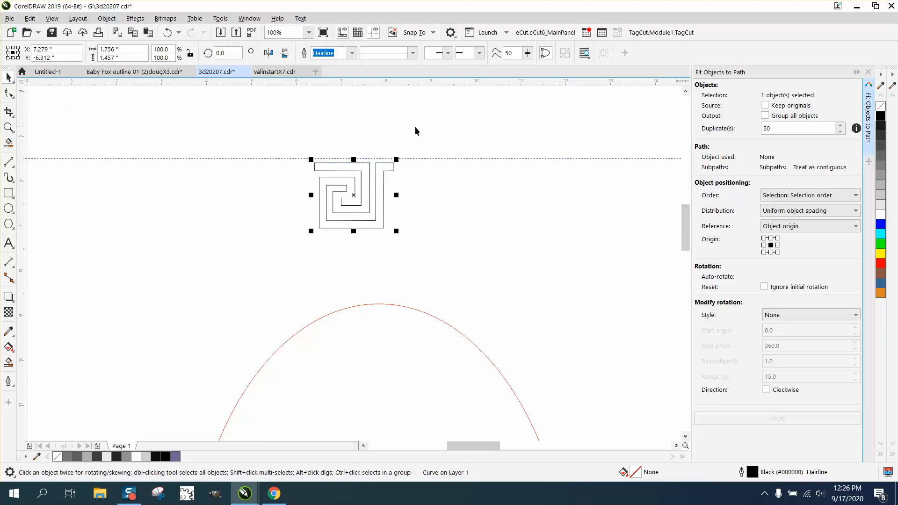
left_click(730, 129)
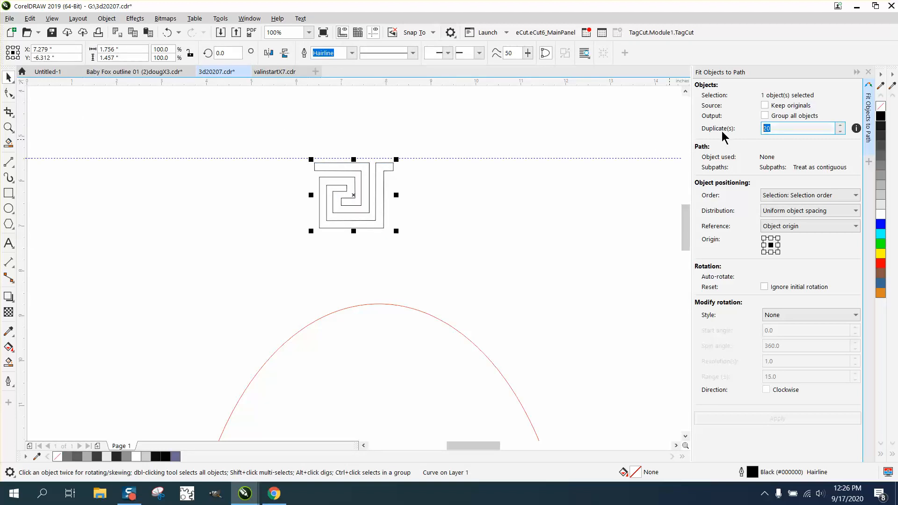
type("18")
left_click(415, 316, "shift")
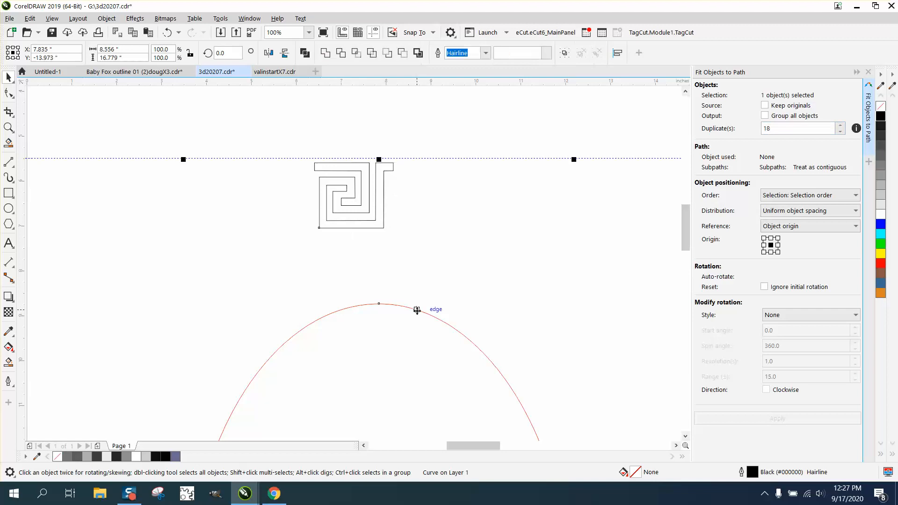
left_click(777, 420)
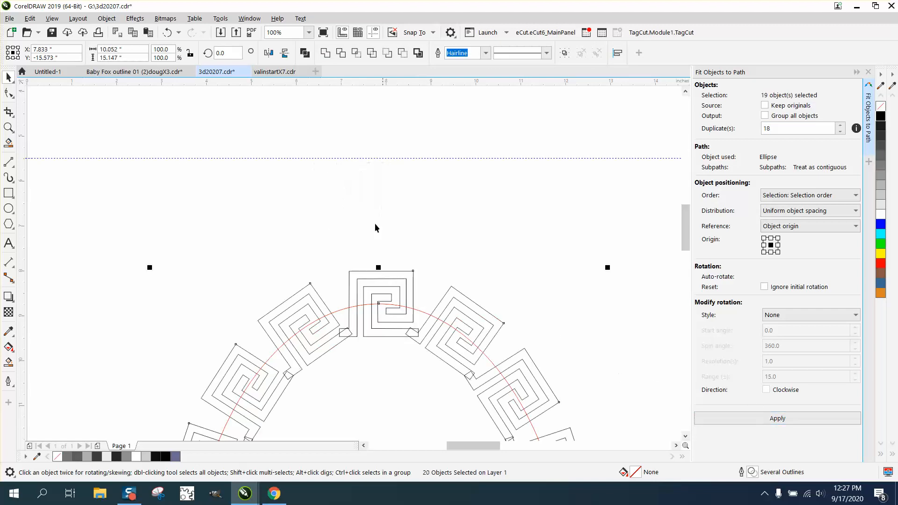
scroll(324, 175, "down", 1)
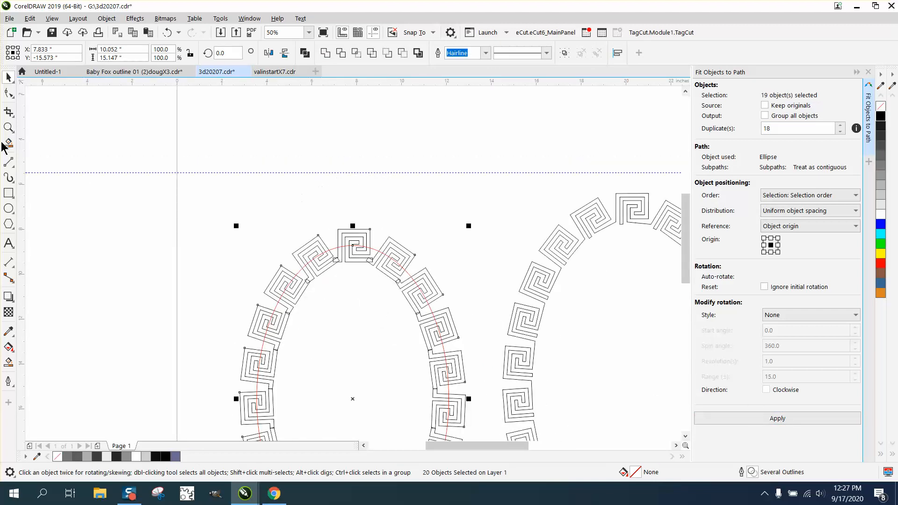
- Return to the Pick tool and select the red guide oval alone
left_click(9, 128)
scroll(468, 382, "up", 3)
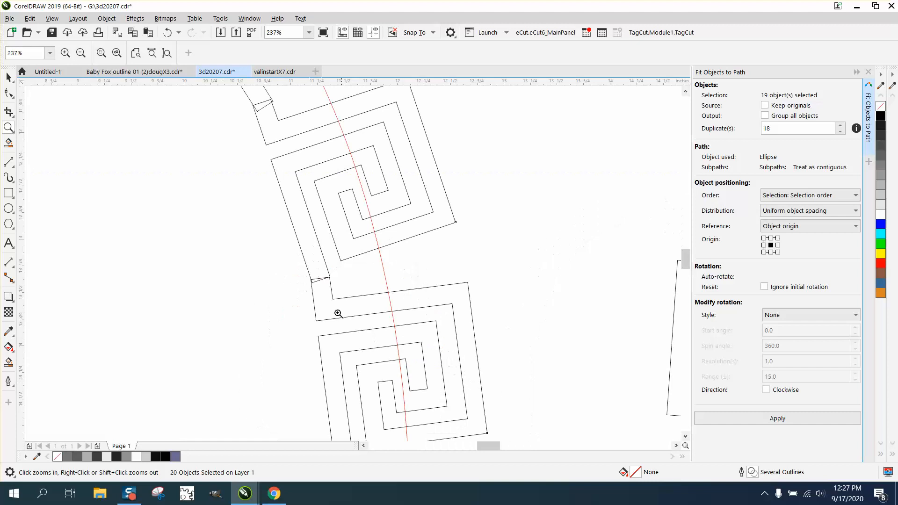
scroll(322, 291, "down", 2)
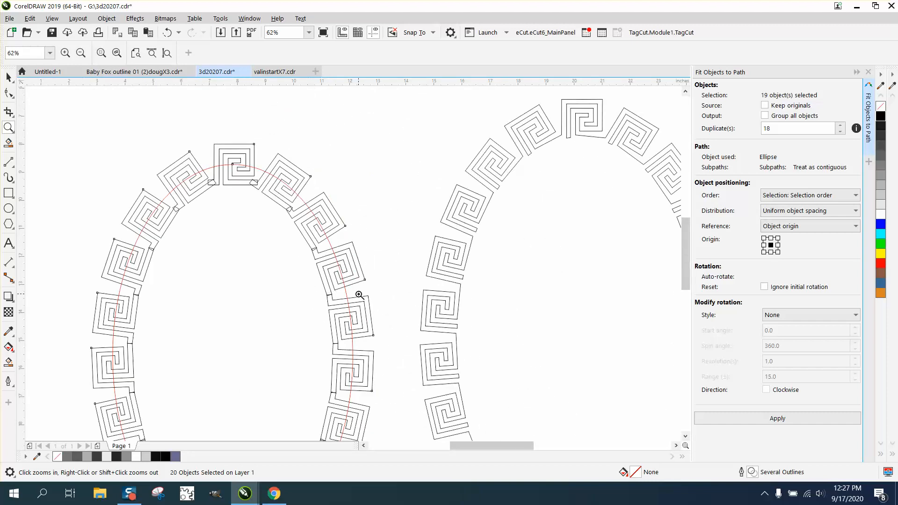
left_click(10, 78)
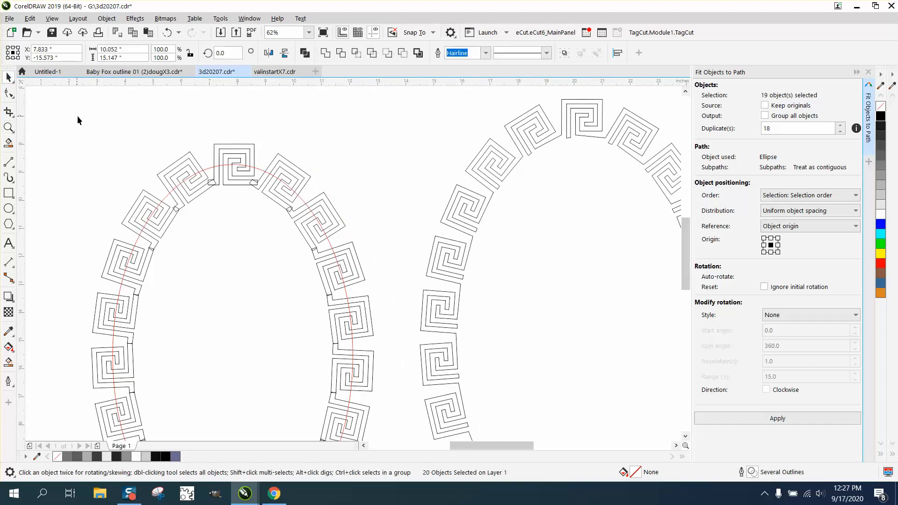
left_click(262, 174)
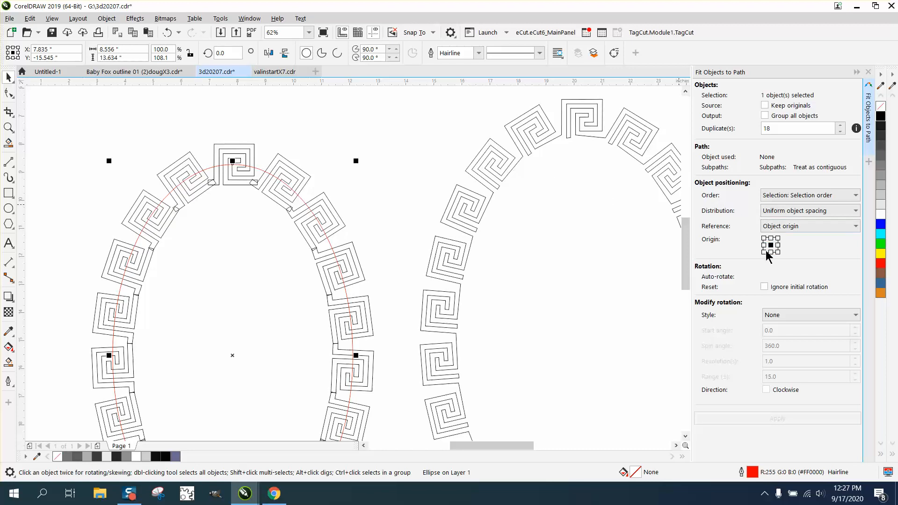
- Marquee-select the whole left spiral ring and combine it into a single curve
left_click(366, 184)
scroll(219, 162, "down", 1)
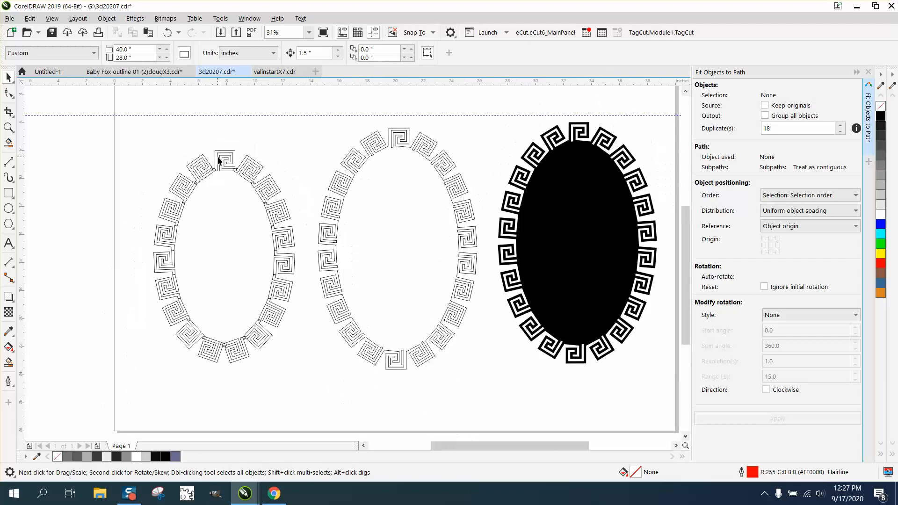
left_click_drag(302, 379, 301, 379)
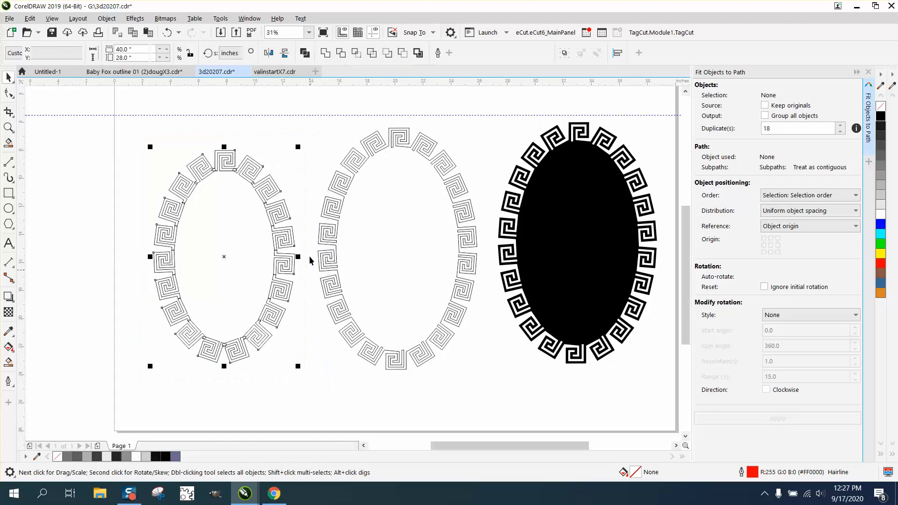
left_click(326, 54)
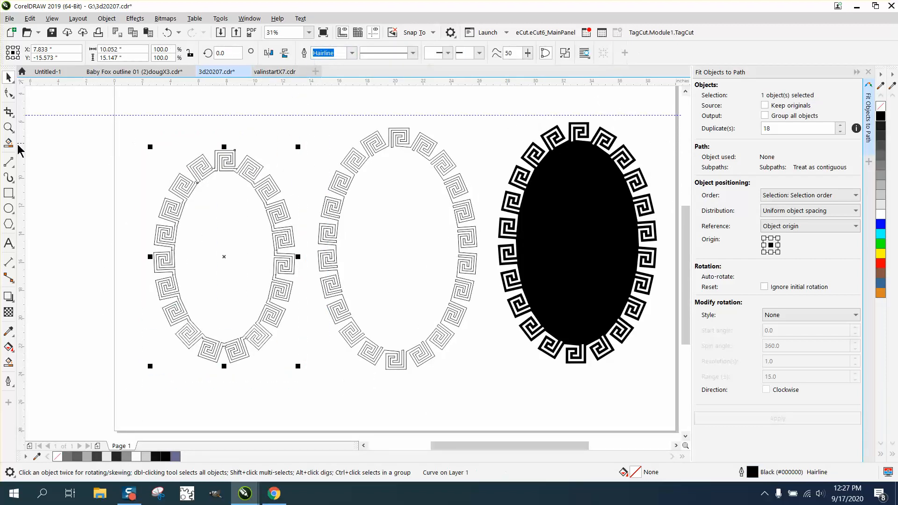
left_click(9, 127)
- Zoom onto a join on the ring's right side and delete its notch node with the Shape tool
left_click_drag(172, 149, 282, 216)
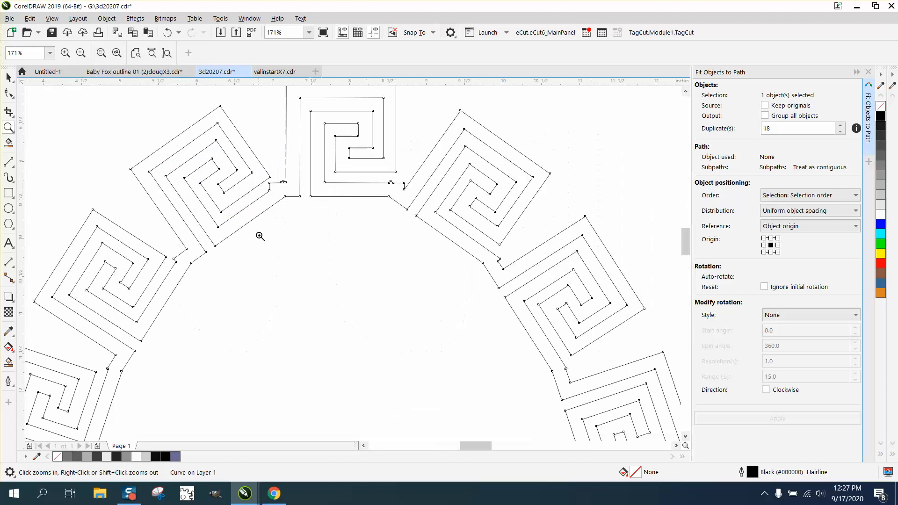
right_click(242, 229)
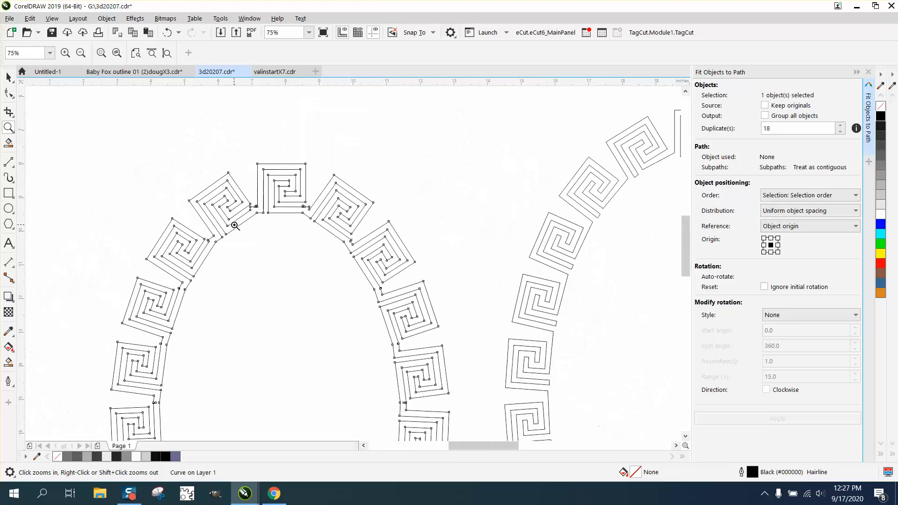
right_click(239, 226)
left_click_drag(313, 288, 363, 353)
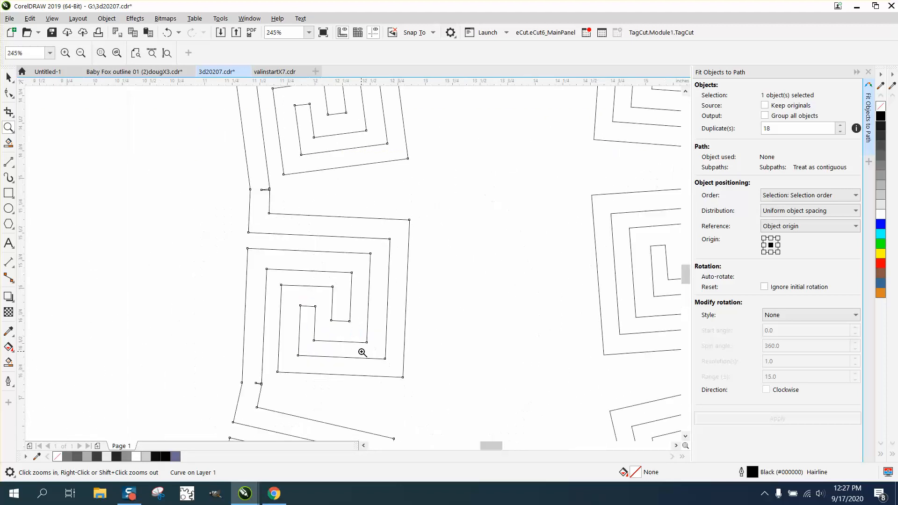
left_click_drag(239, 180, 299, 203)
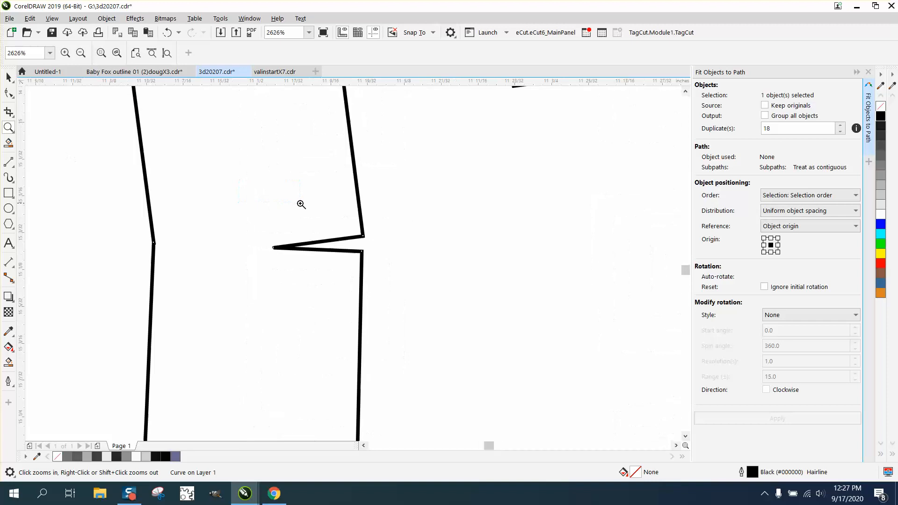
left_click(10, 94)
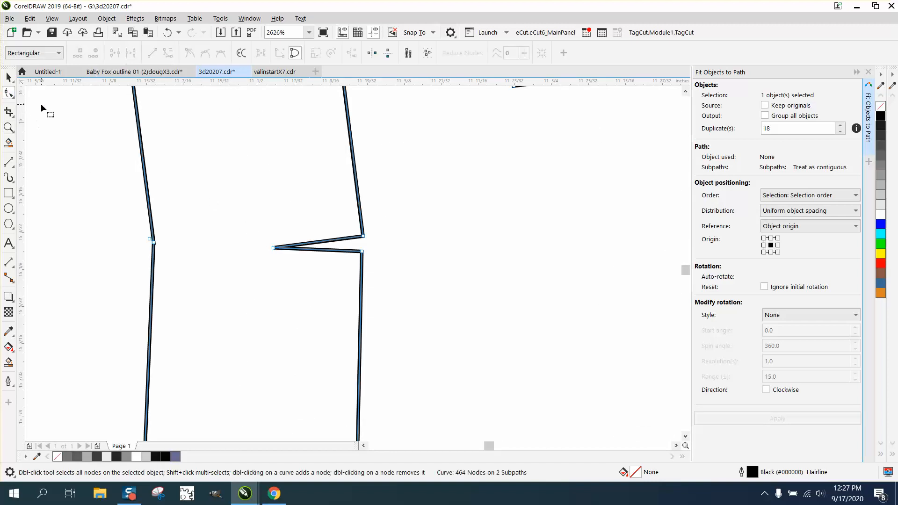
key("Delete")
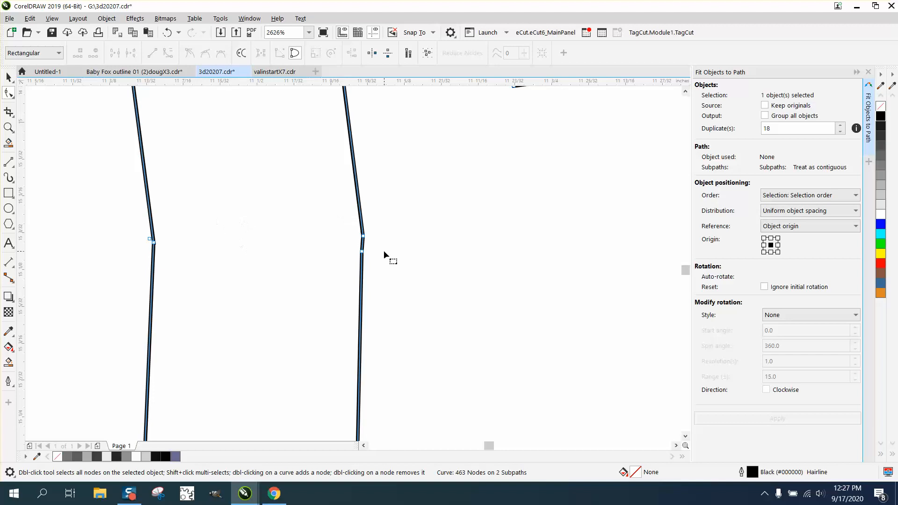
scroll(384, 251, "down", 3)
scroll(384, 251, "down", 3)
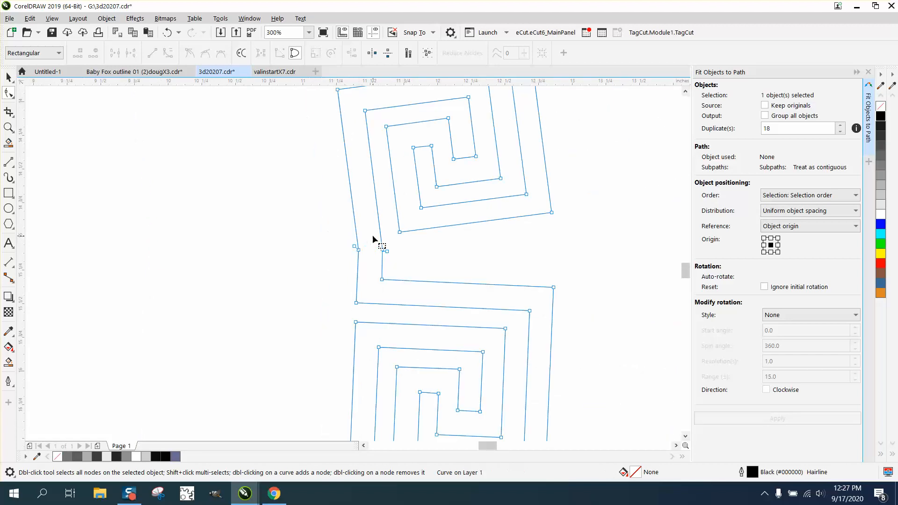
- Delete the notch nodes at the following joins, taking the ring from 461 to 449 nodes
left_click_drag(373, 239, 394, 262)
key("Delete")
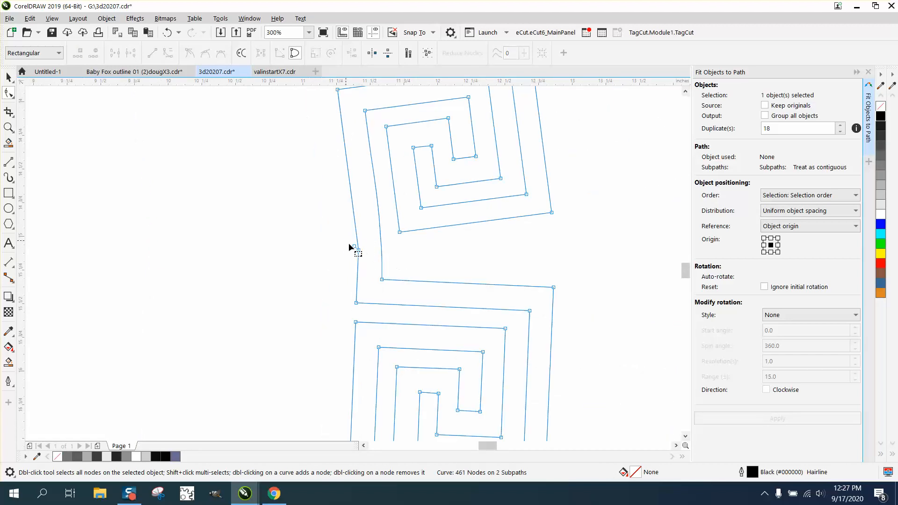
key("Delete")
scroll(371, 248, "down", 1)
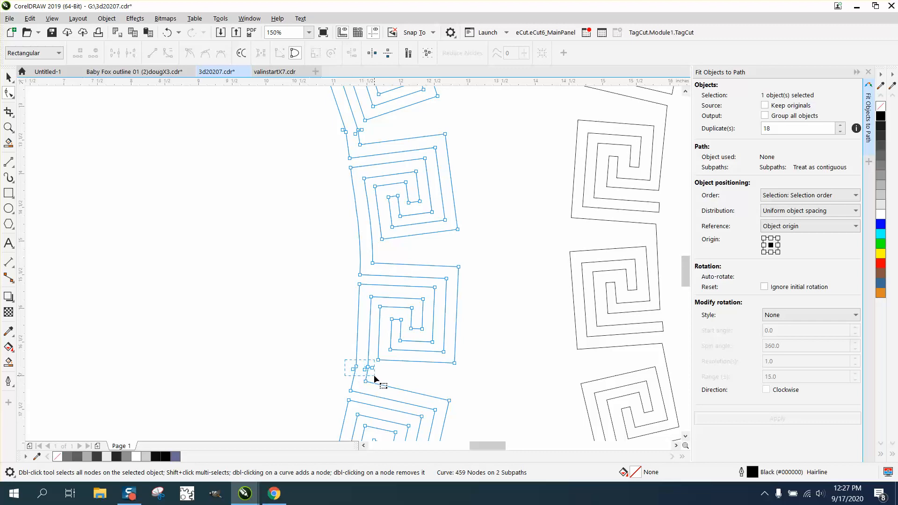
key("Delete")
key("Delete")
scroll(373, 149, "down", 1)
scroll(372, 149, "down", 1)
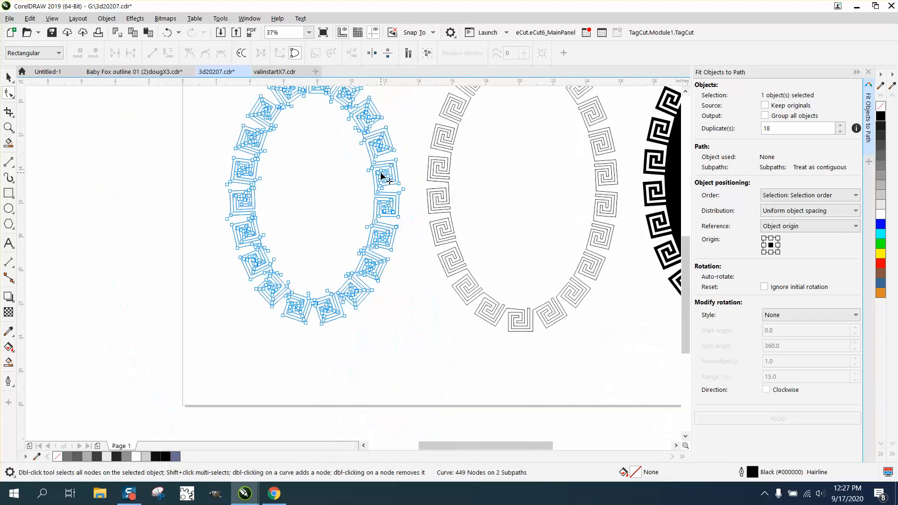
scroll(383, 176, "down", 1)
left_click(9, 130)
scroll(329, 138, "down", 1)
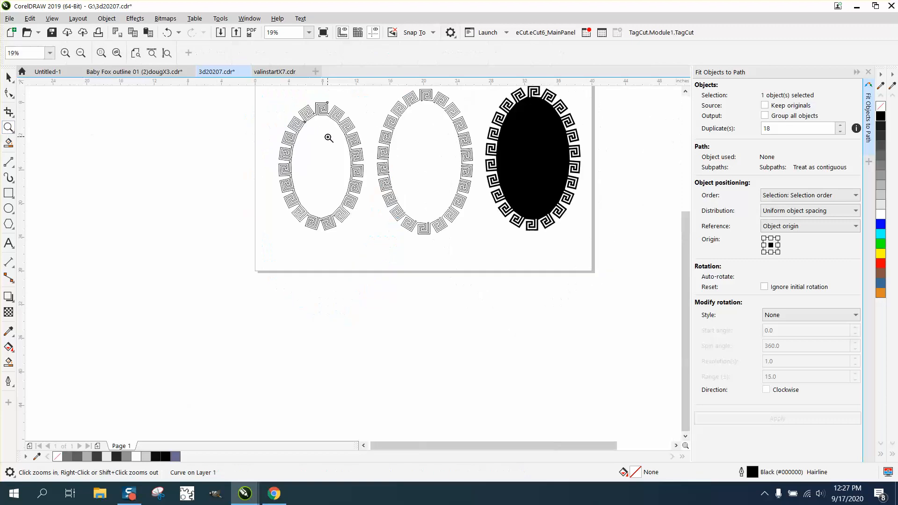
- Delete three leftover gap nodes at a spiral join near the top of the left ring
left_click_drag(302, 105, 384, 152)
left_click(10, 95)
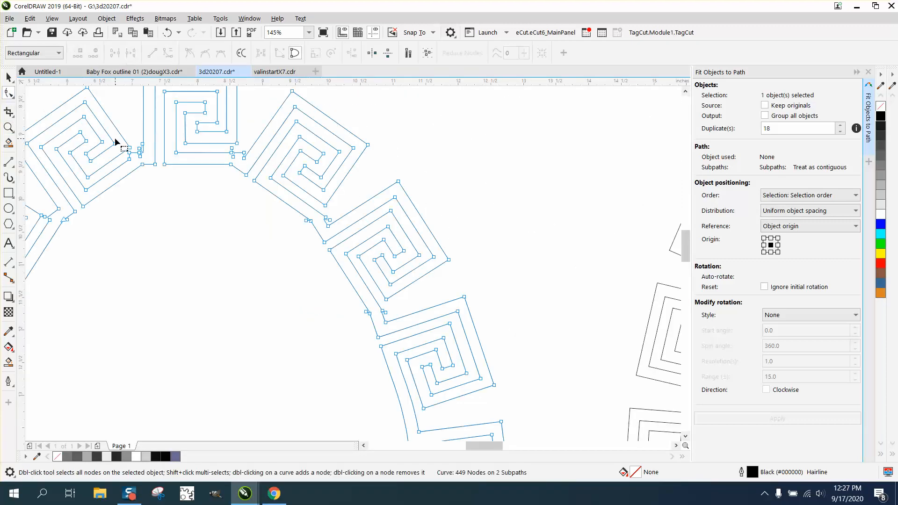
left_click(10, 130)
left_click_drag(84, 126, 211, 197)
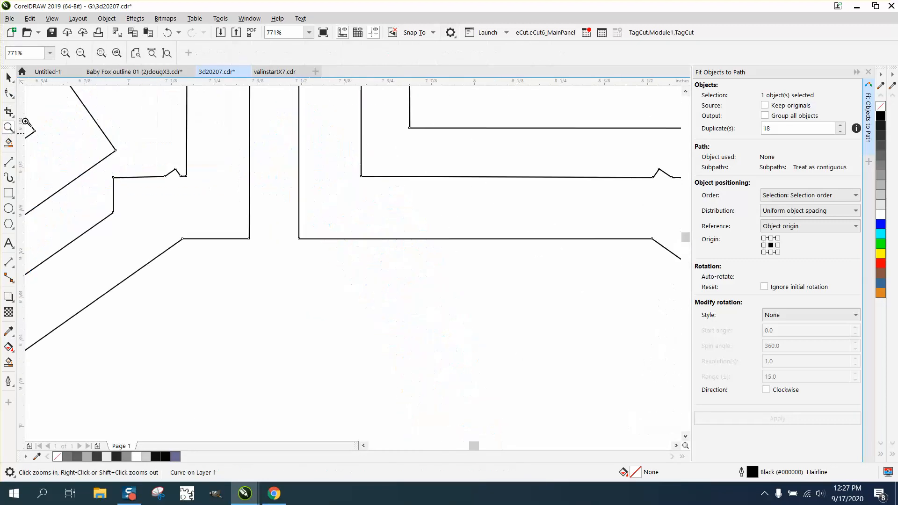
left_click(10, 95)
double_click(115, 178)
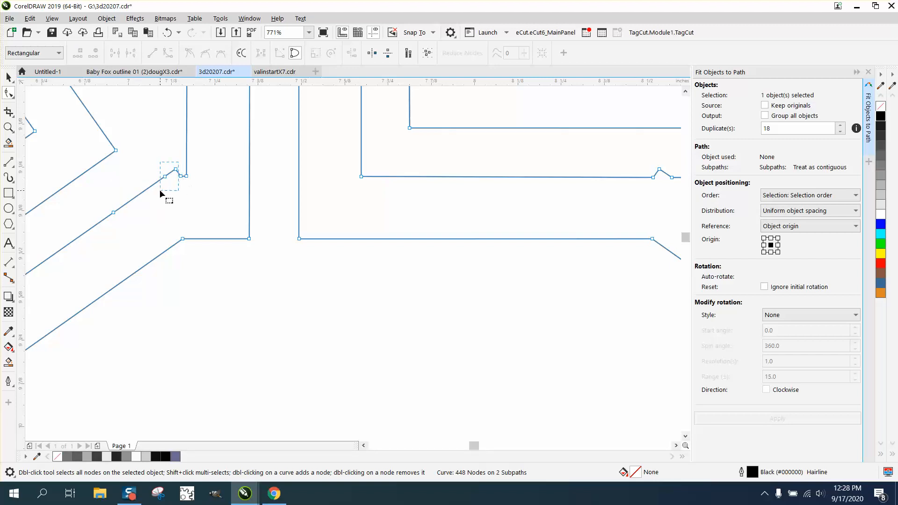
double_click(181, 177)
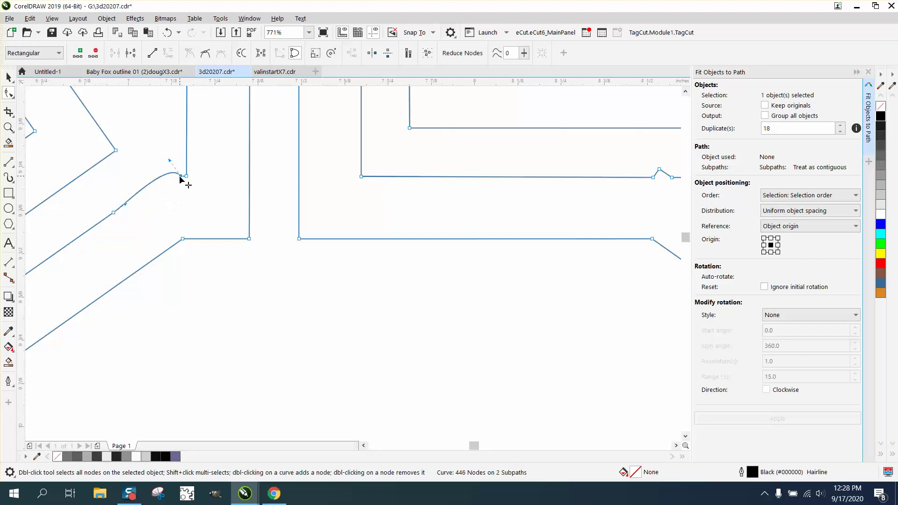
double_click(183, 239)
- Delete the gap nodes at the next spiral join and undo an accidental node drag
key("F3")
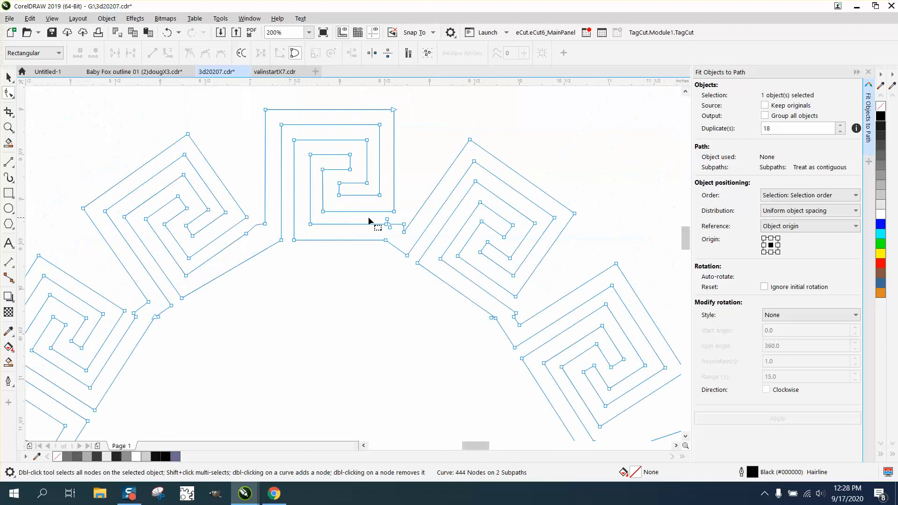
left_click_drag(372, 217, 398, 236)
key("Delete")
double_click(387, 241)
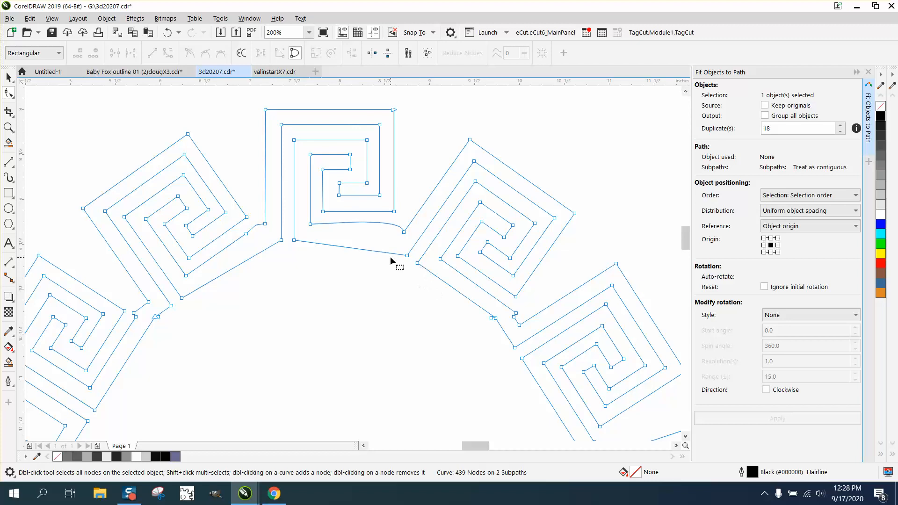
left_click_drag(493, 316, 498, 321)
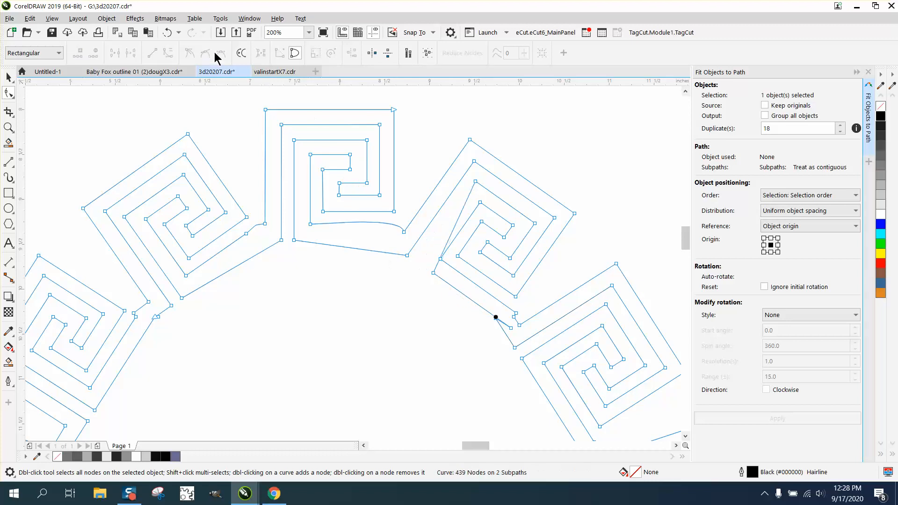
left_click(171, 33)
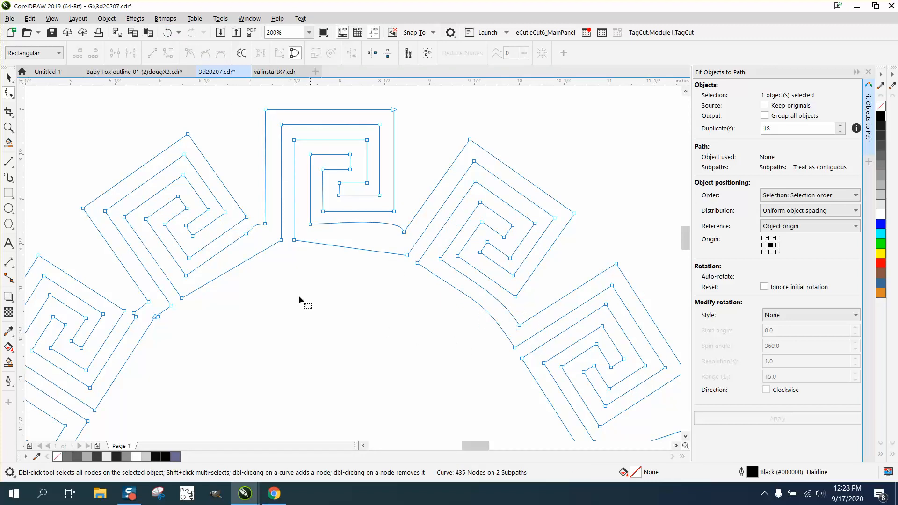
scroll(298, 296, "down", 2)
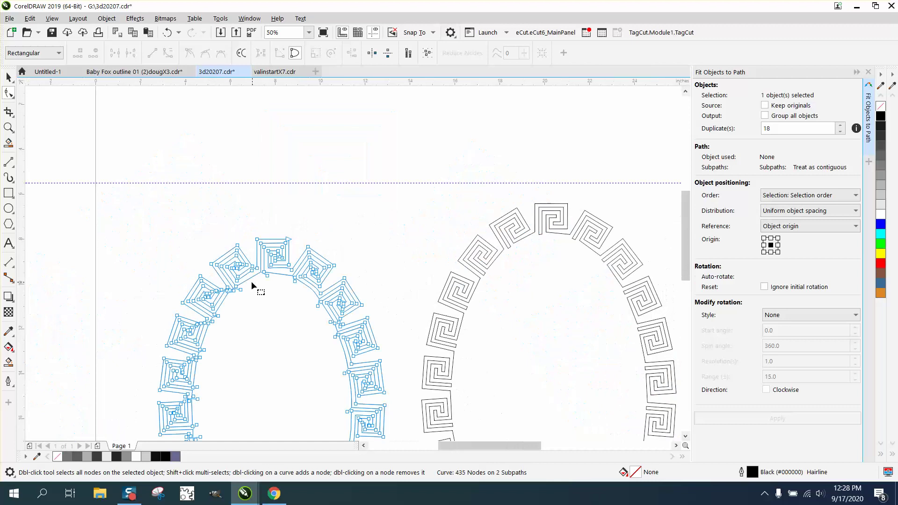
- Select all nodes of the left oval with Ctrl+A and dismiss the node context menu unchanged
left_click(10, 129)
right_click(77, 161)
left_click(9, 93)
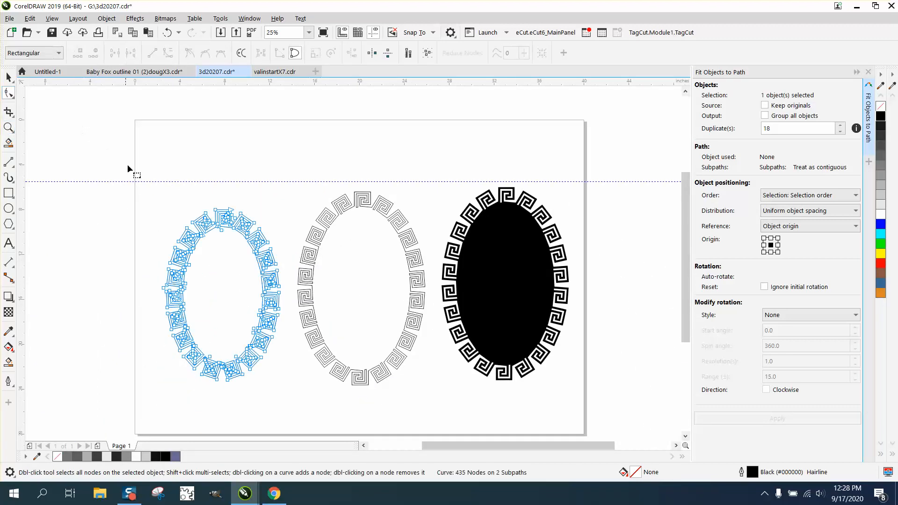
key("ctrl+a")
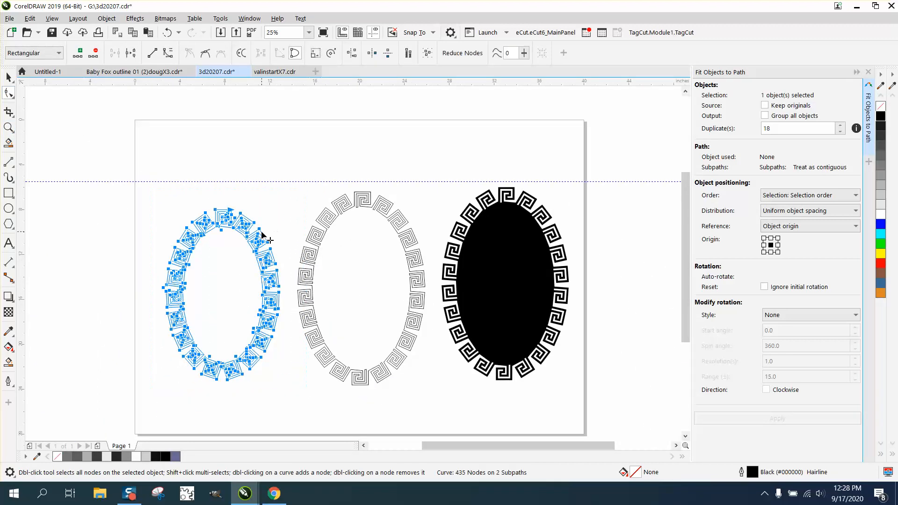
right_click(263, 235)
left_click(304, 296)
- Delete a gap node at the spiral join atop the left arch
left_click(9, 128)
left_click(309, 249)
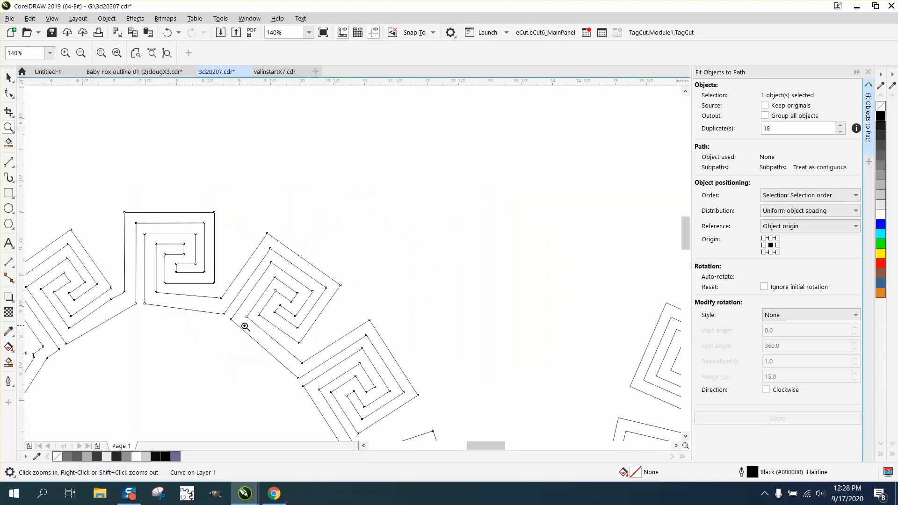
right_click(190, 279)
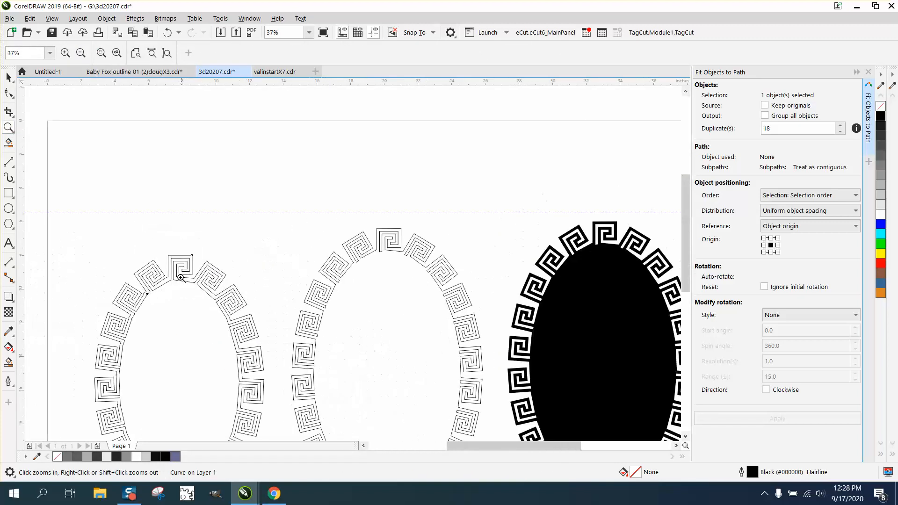
left_click(10, 128)
left_click(219, 315)
left_click(9, 95)
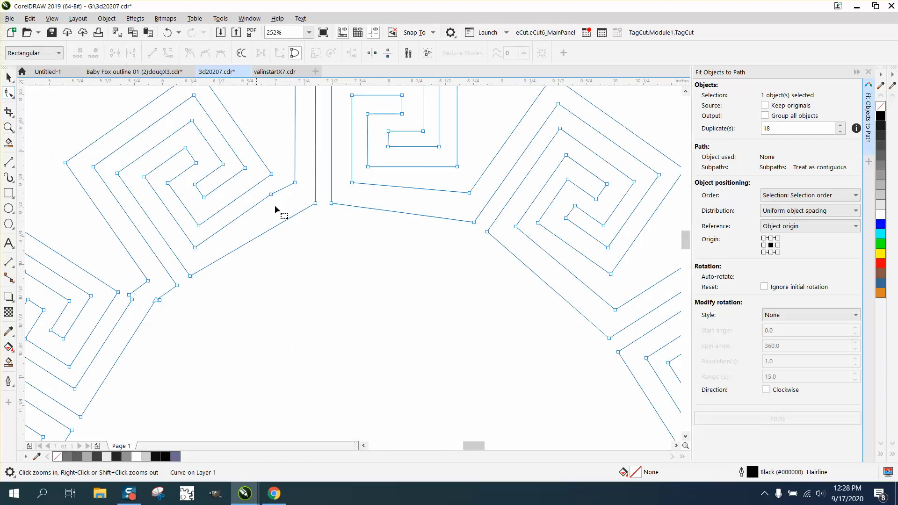
left_click(272, 198)
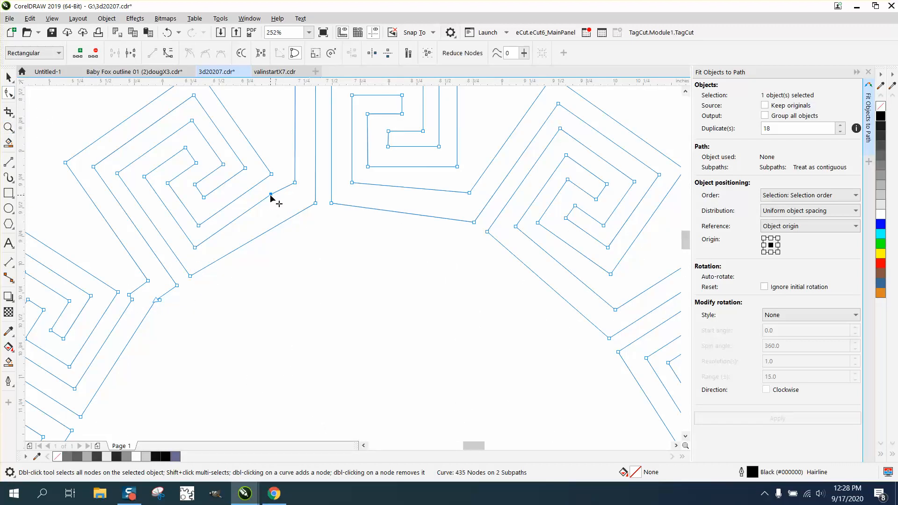
key("Delete")
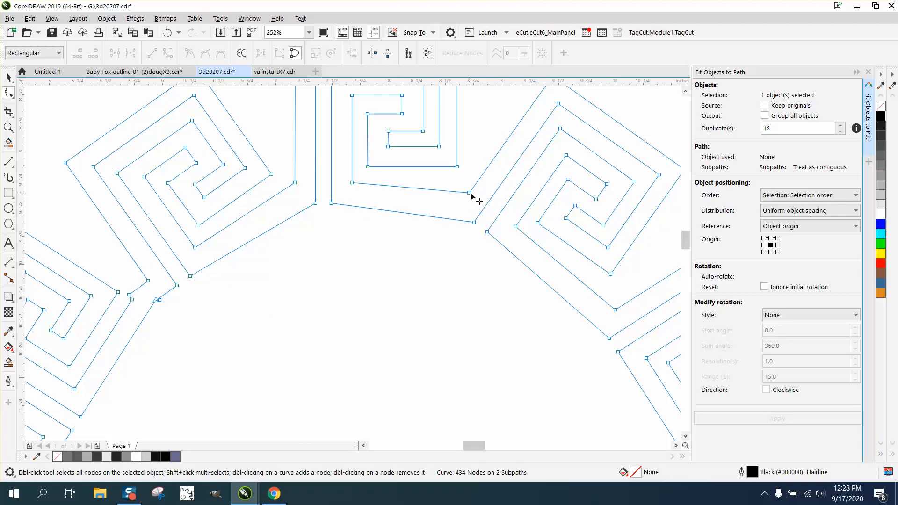
- Nudge a join node downward and slightly move the vertical line's end node
left_click_drag(471, 194, 470, 201)
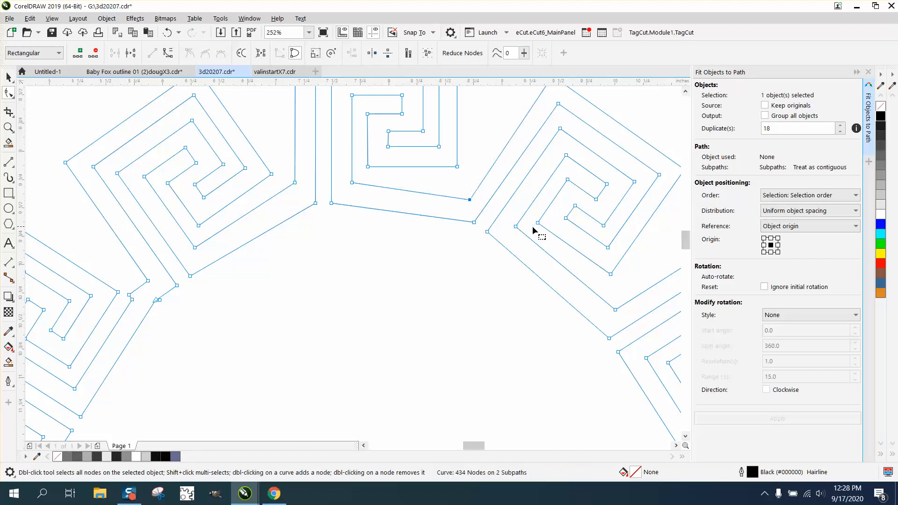
left_click_drag(295, 183, 299, 187)
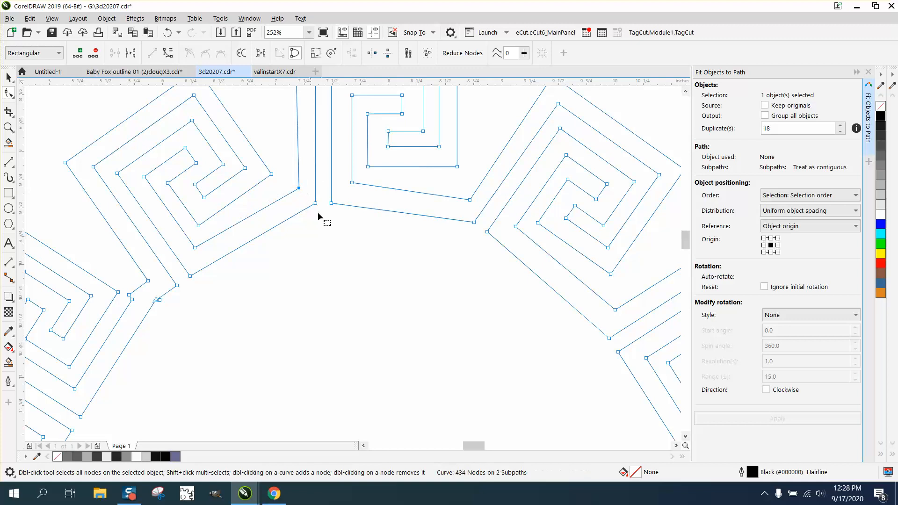
scroll(392, 265, "down", 3)
scroll(406, 262, "down", 3)
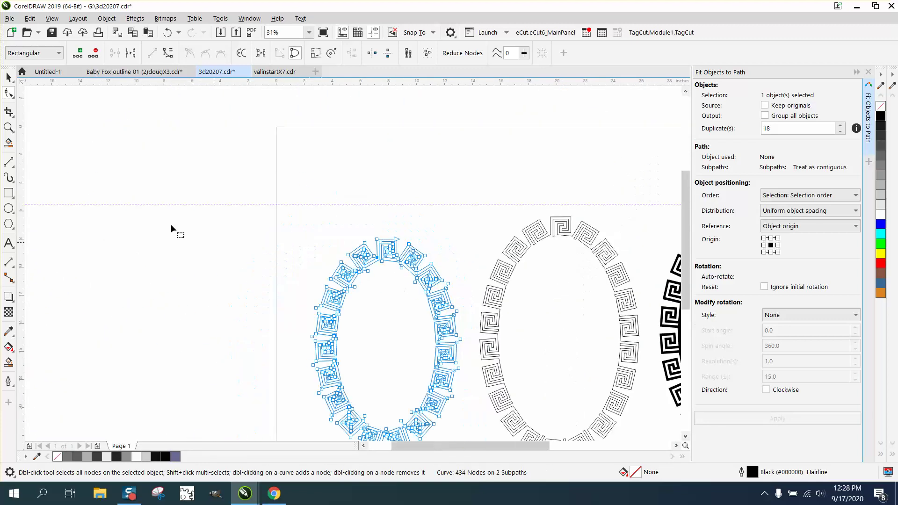
left_click(9, 129)
left_click(481, 372)
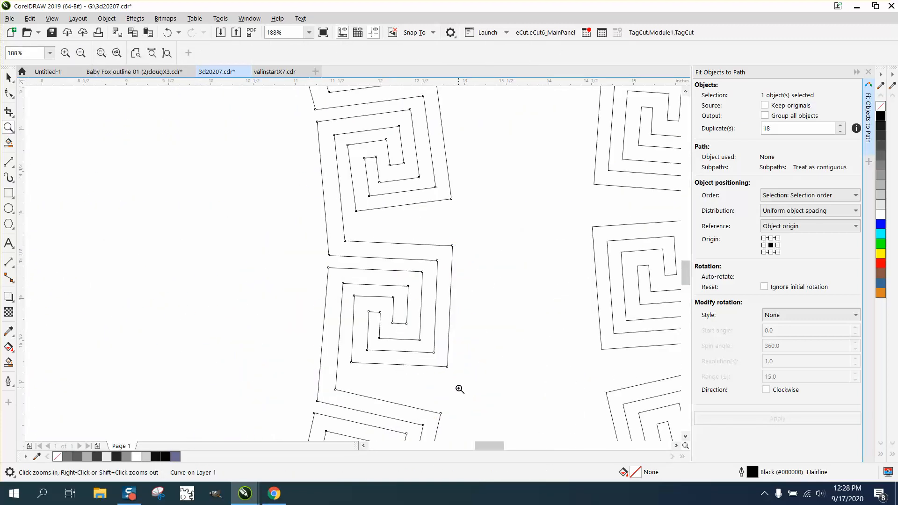
scroll(460, 389, "down", 2)
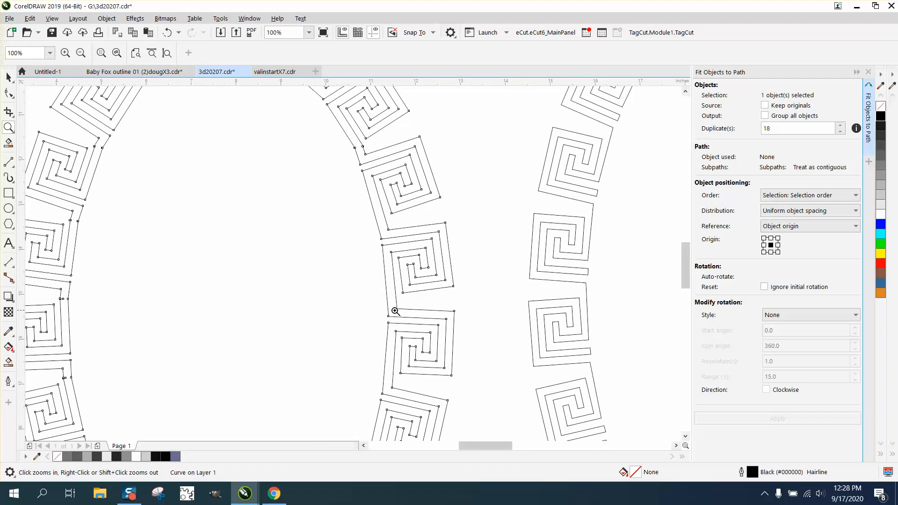
scroll(394, 311, "down", 2)
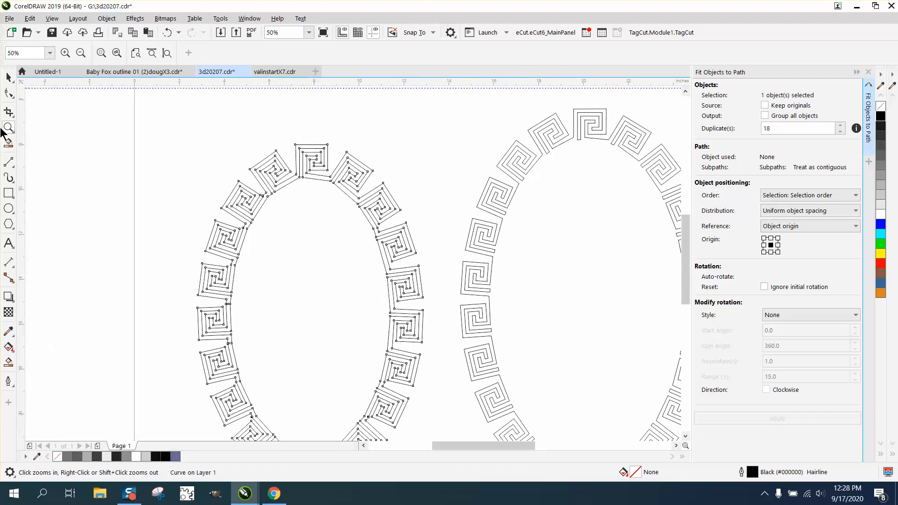
scroll(294, 293, "up", 5)
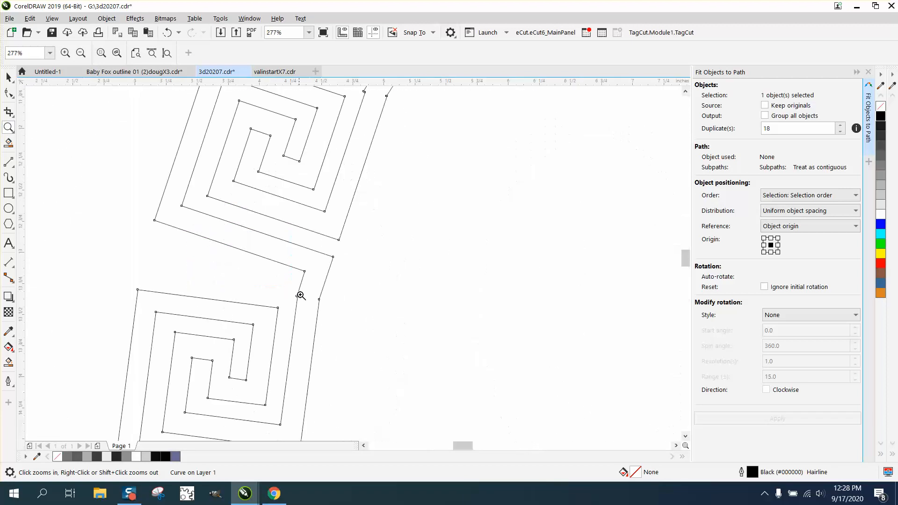
scroll(301, 295, "down", 3)
scroll(231, 272, "down", 3)
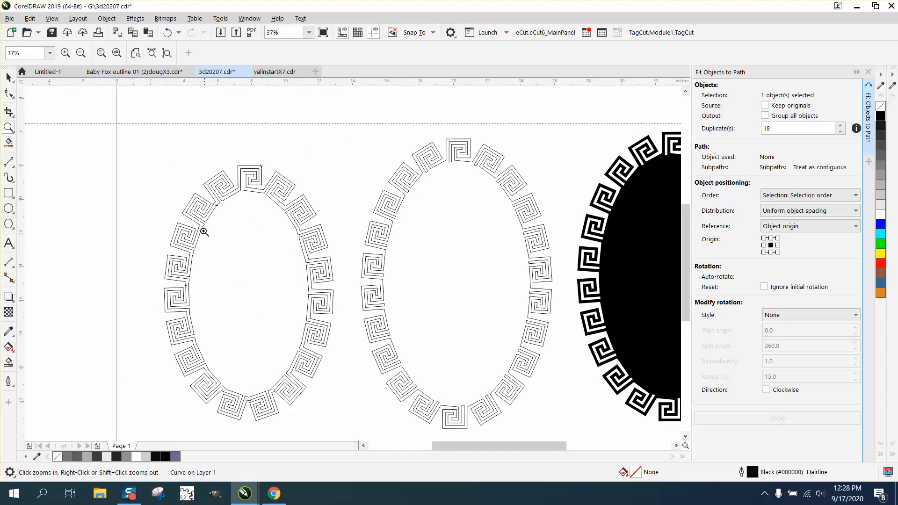